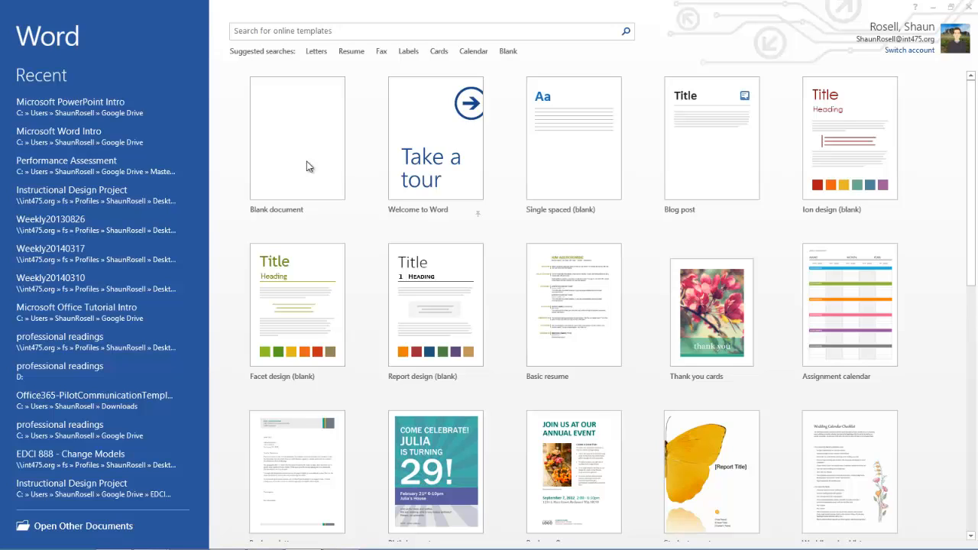
Create a new blank document.
click(306, 166)
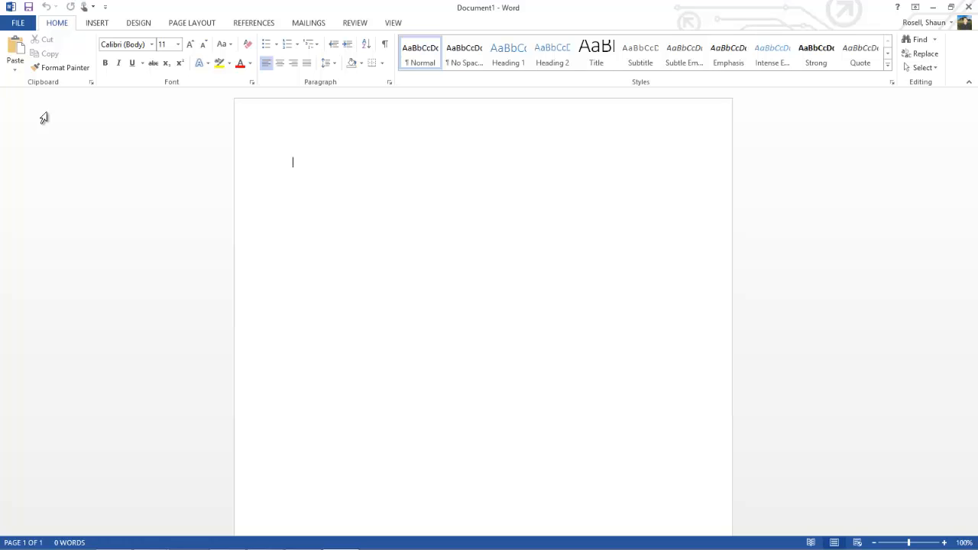
click(17, 24)
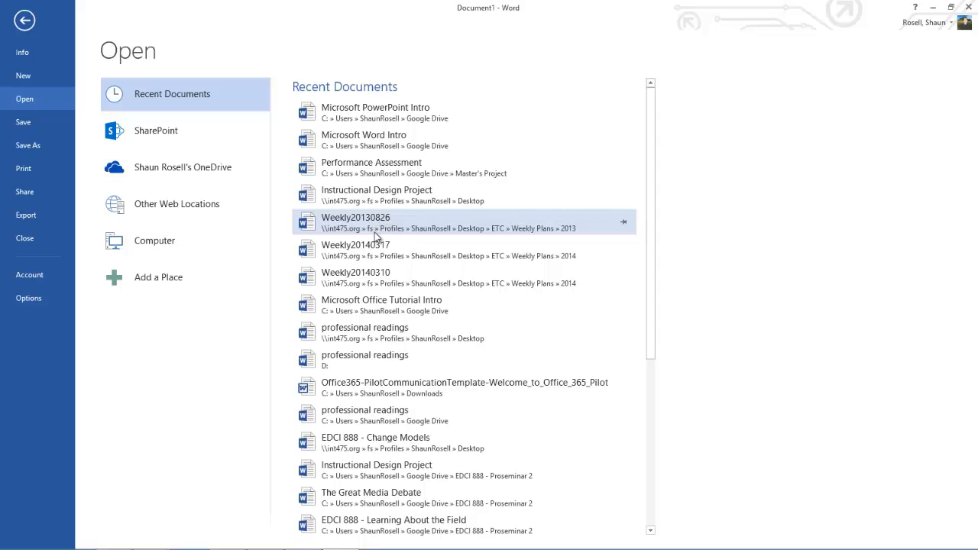
click(24, 22)
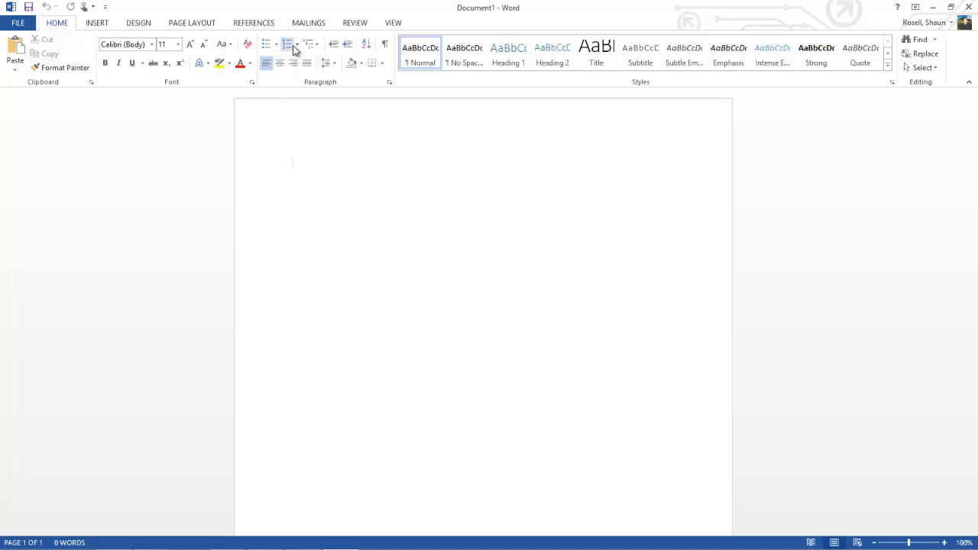
click(97, 22)
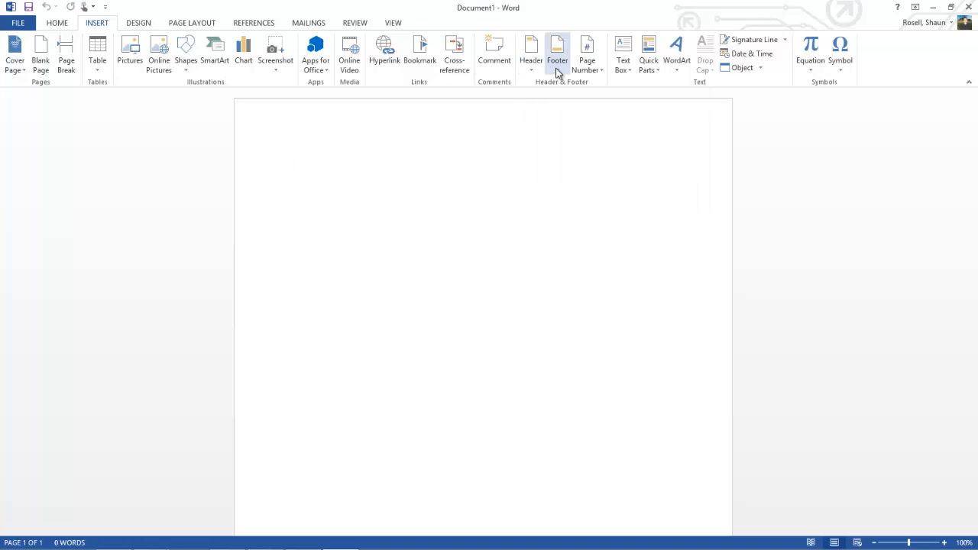
click(185, 24)
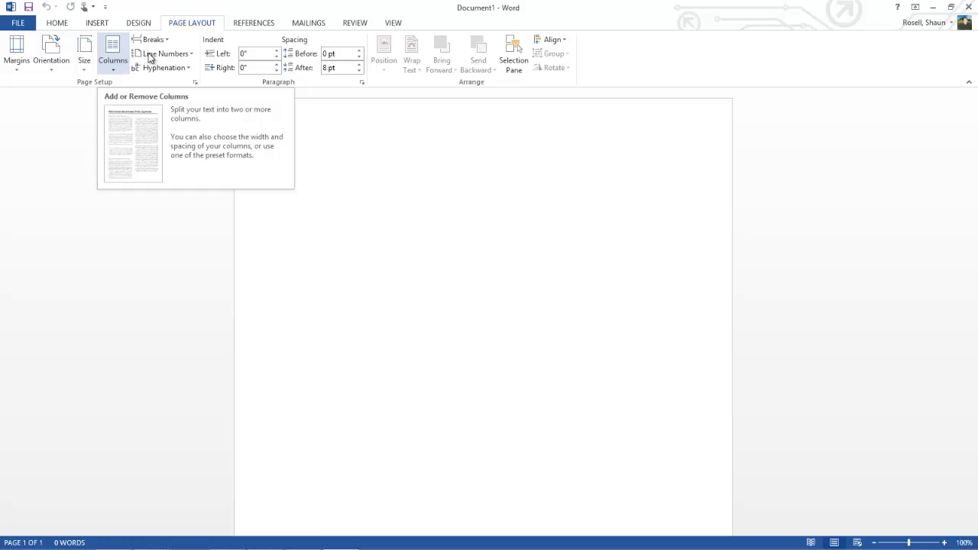
right_click(314, 175)
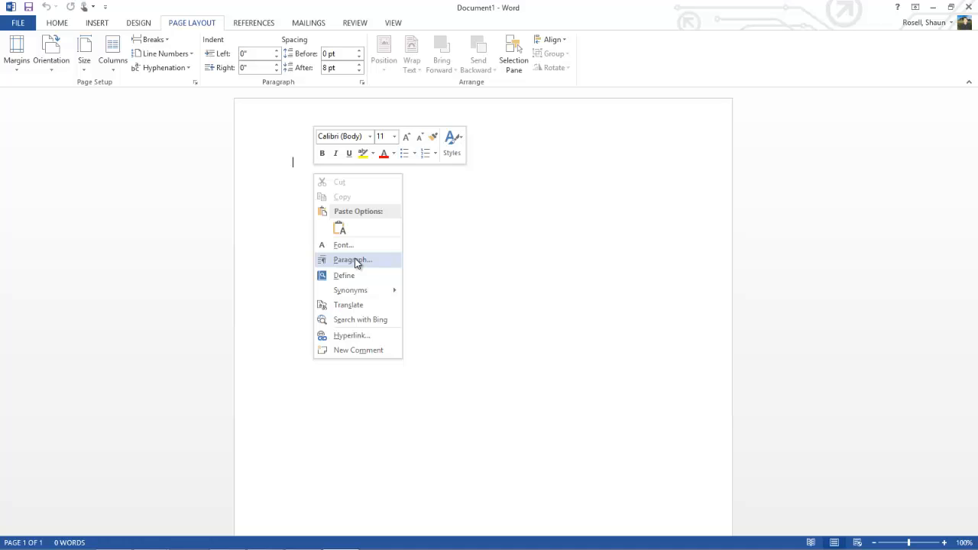
click(344, 226)
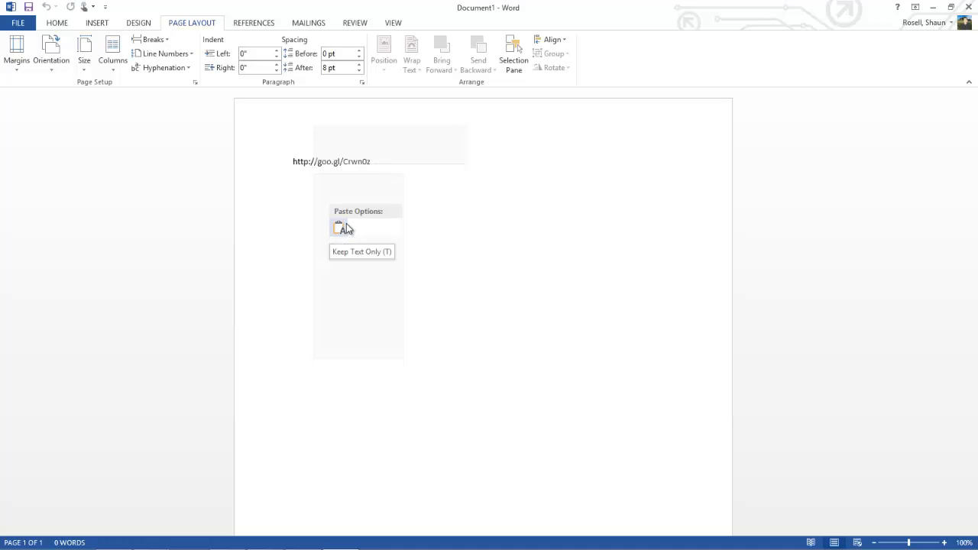
click(487, 190)
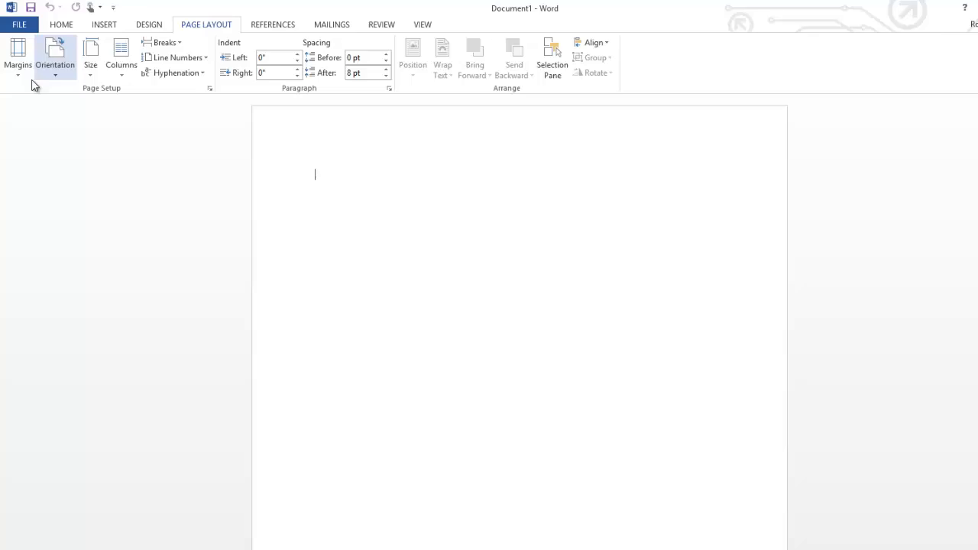
Apply one of the preset margin settings to the page.
click(18, 70)
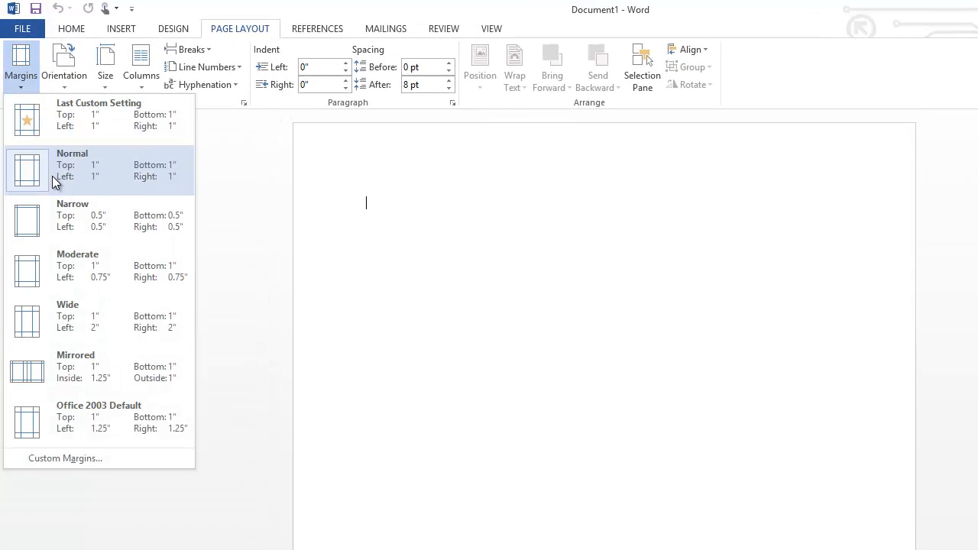
click(52, 176)
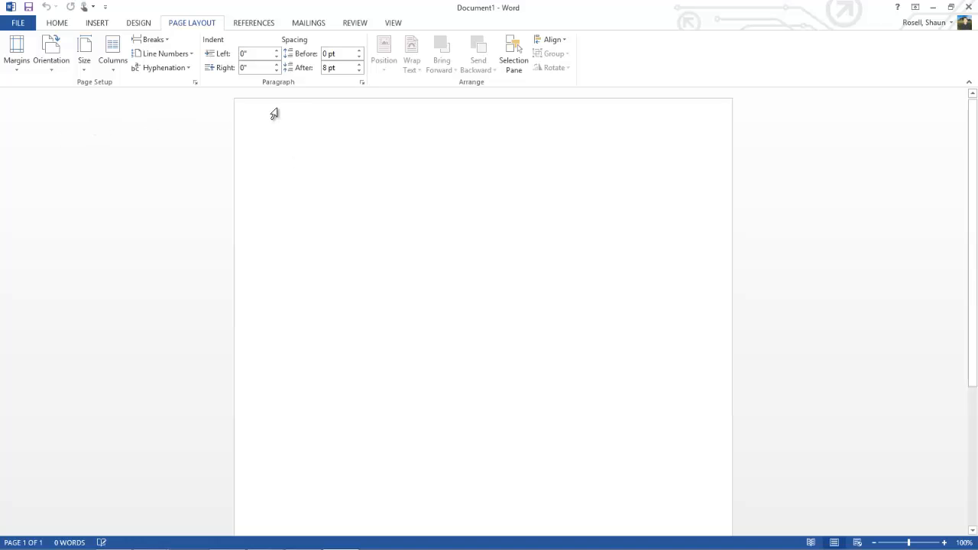
Set the paragraph line spacing to Double and the spacing after paragraphs to 0 pt.
click(364, 84)
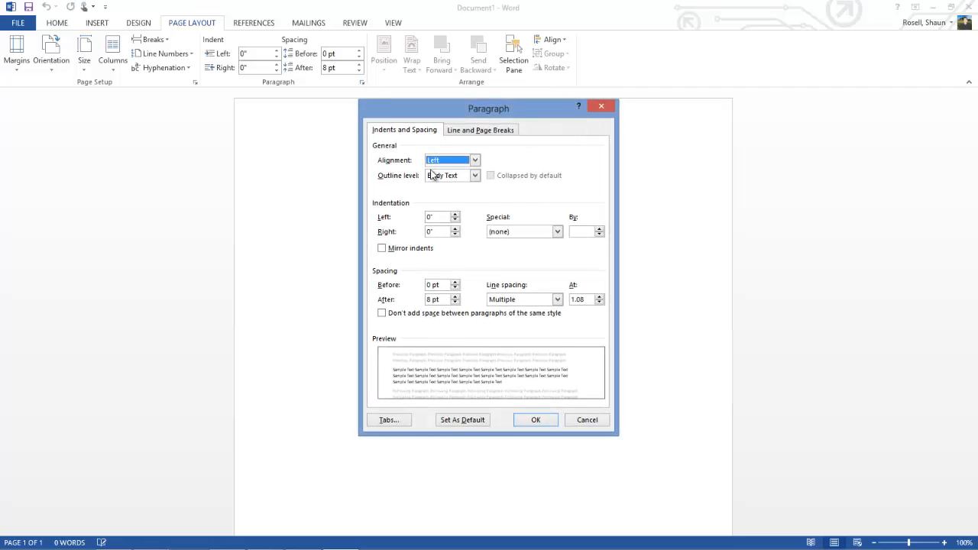
click(523, 300)
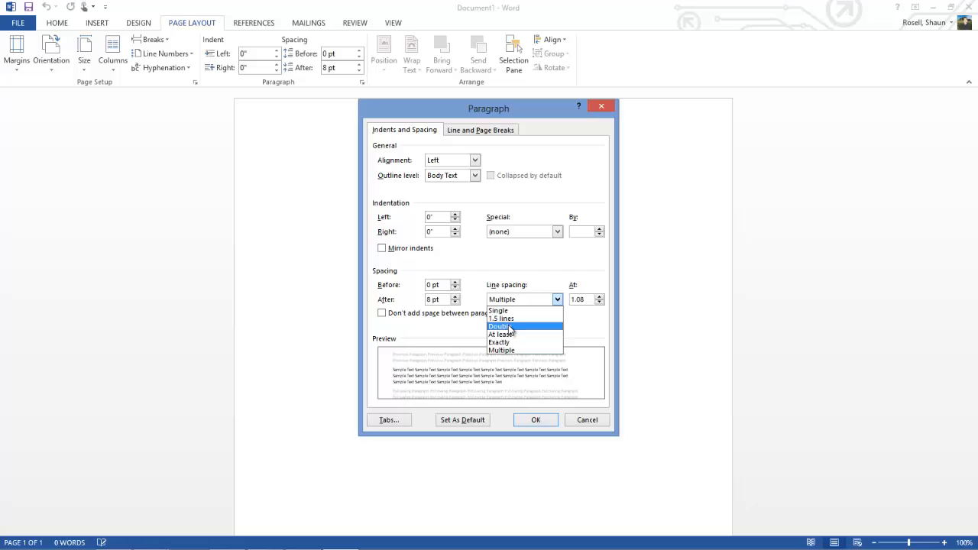
click(510, 327)
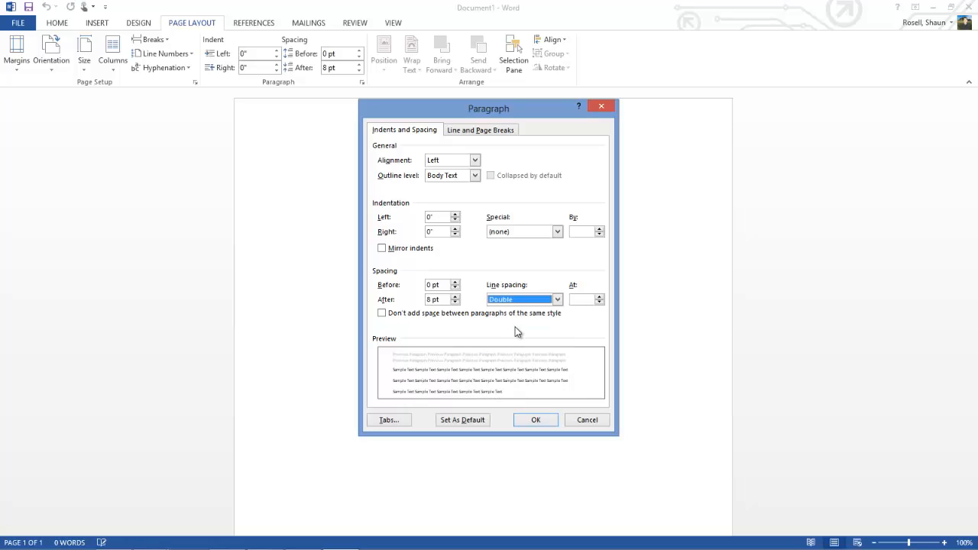
click(455, 304)
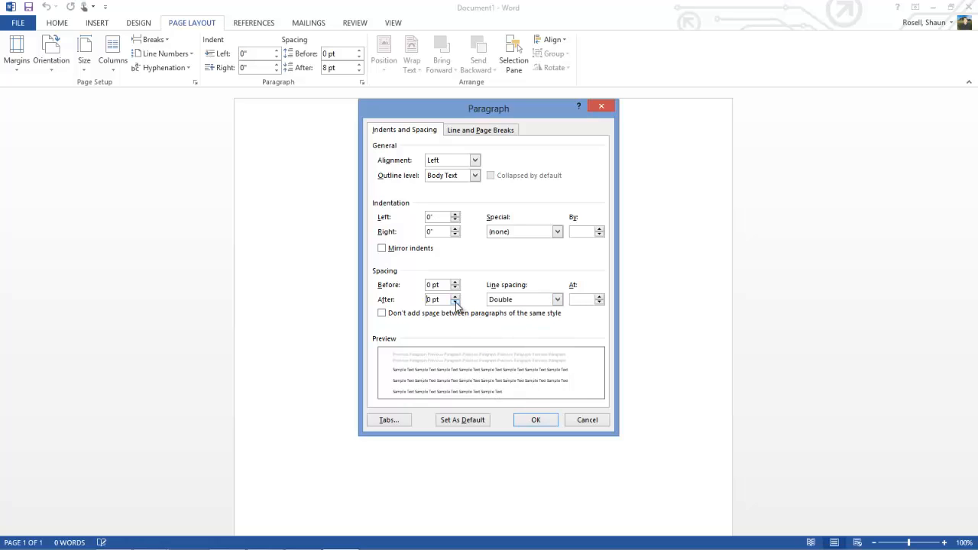
click(537, 422)
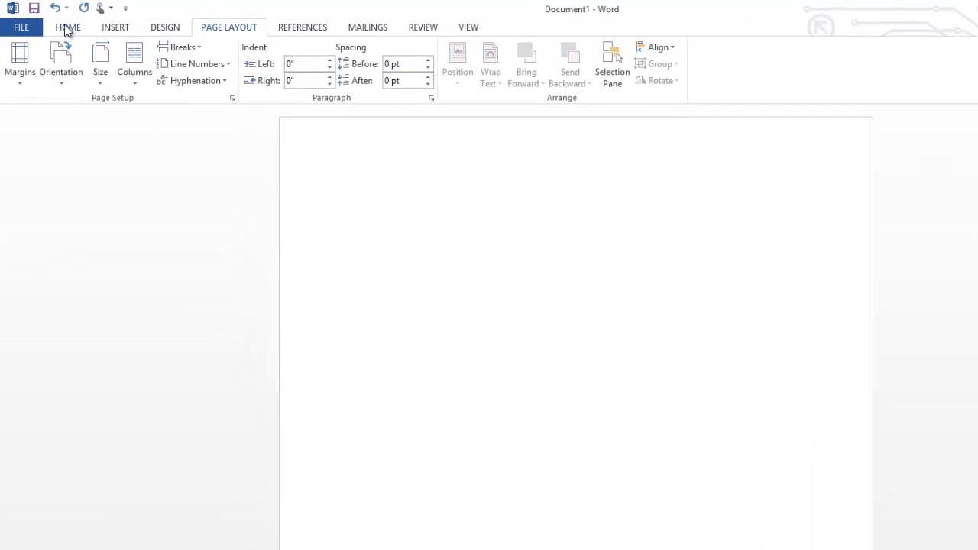
Set the text font to Arial at size 12.
click(67, 27)
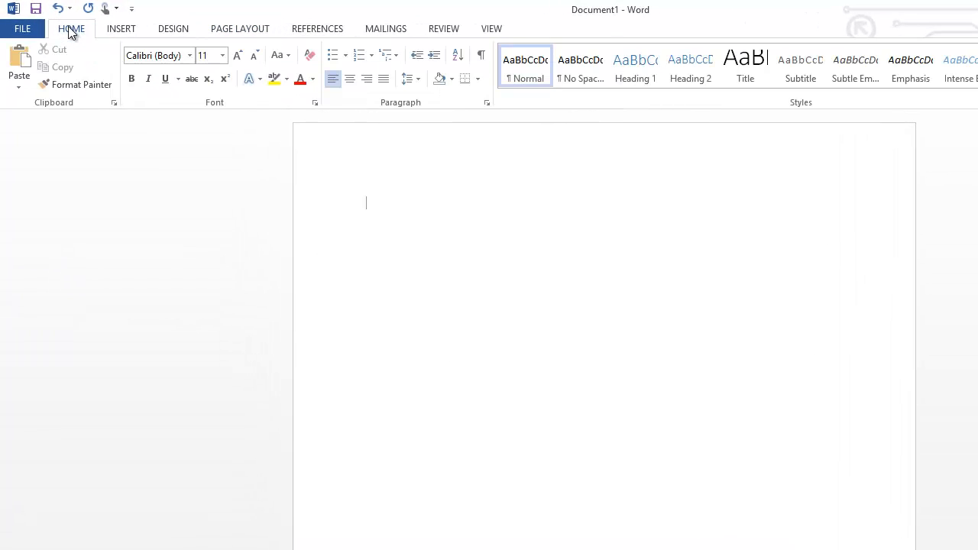
click(189, 58)
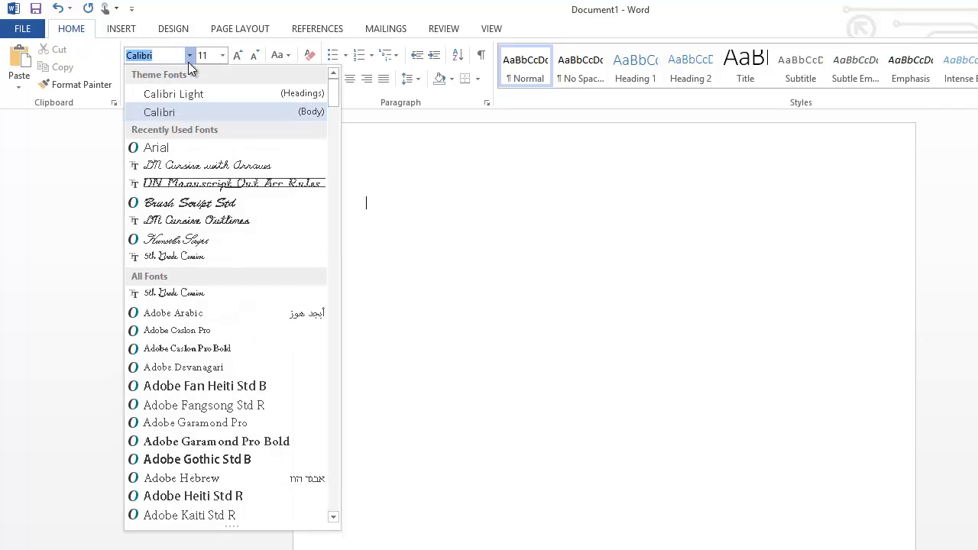
click(166, 147)
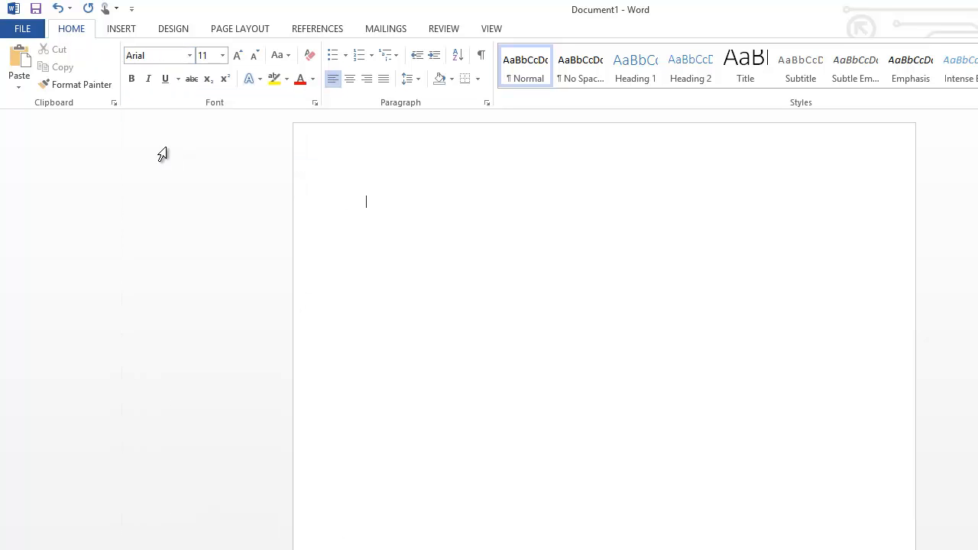
click(222, 58)
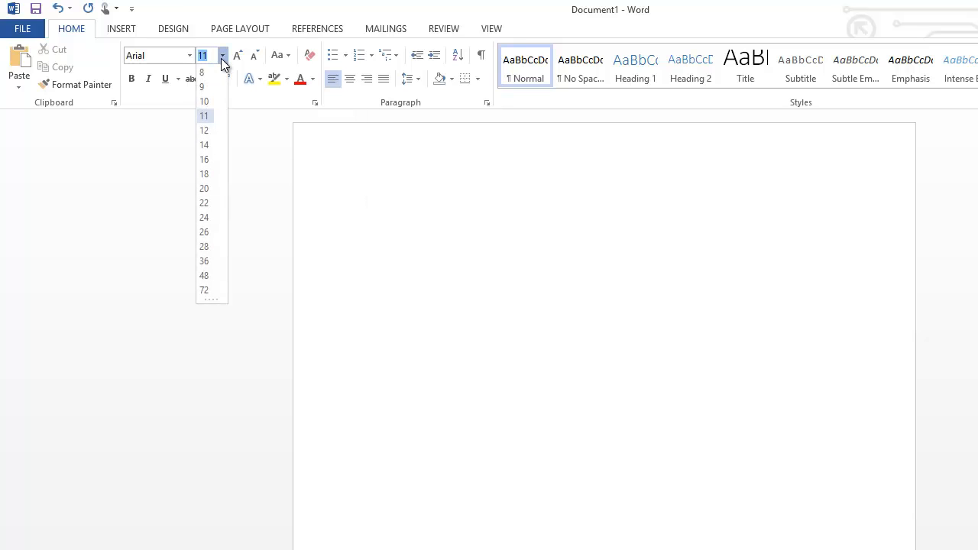
click(209, 133)
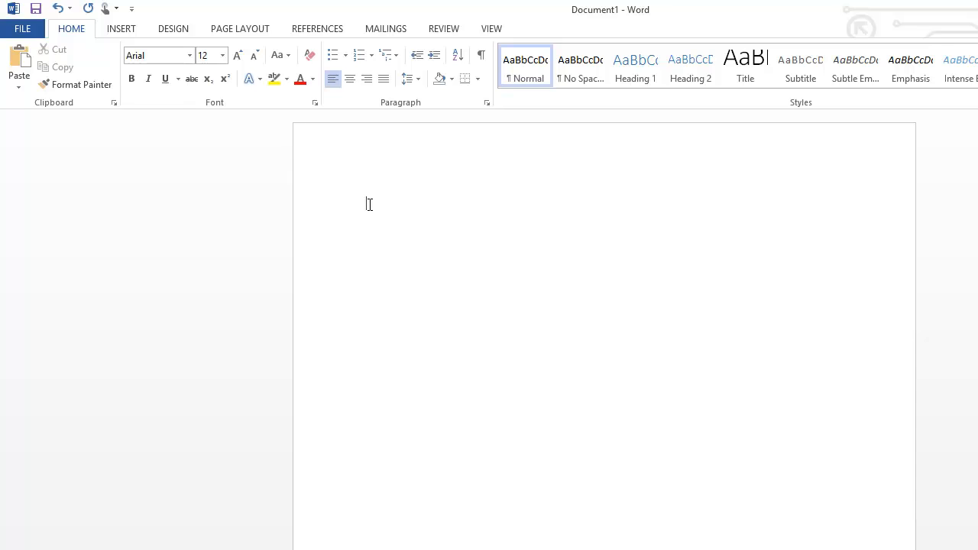
Write the opening sentences "Sports are an important part of society. They bring people together in watching or playing a variety of sports.".
text(Sports are an important part )
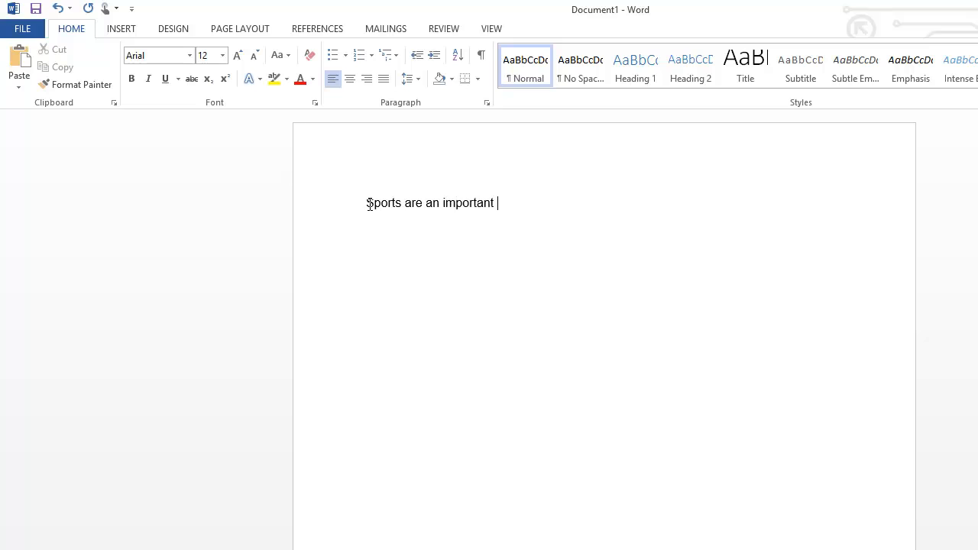
text(of society. They )
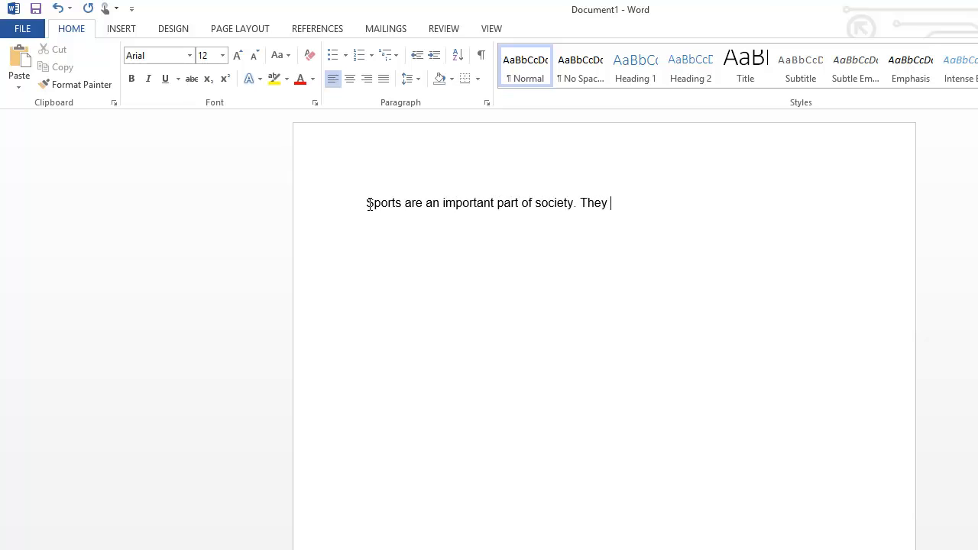
text(bring people together )
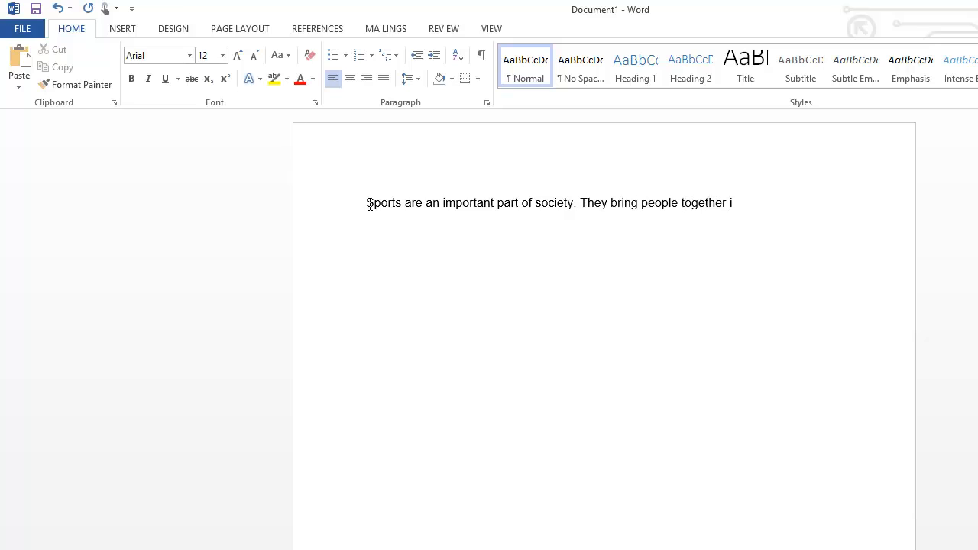
text(in watching or p)
text(laying a v)
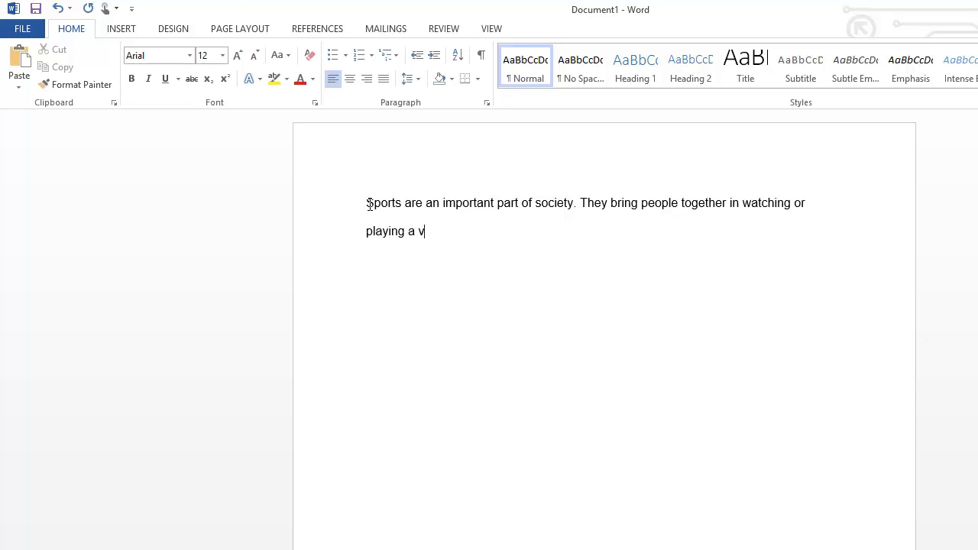
text(ariety of sports. People e)
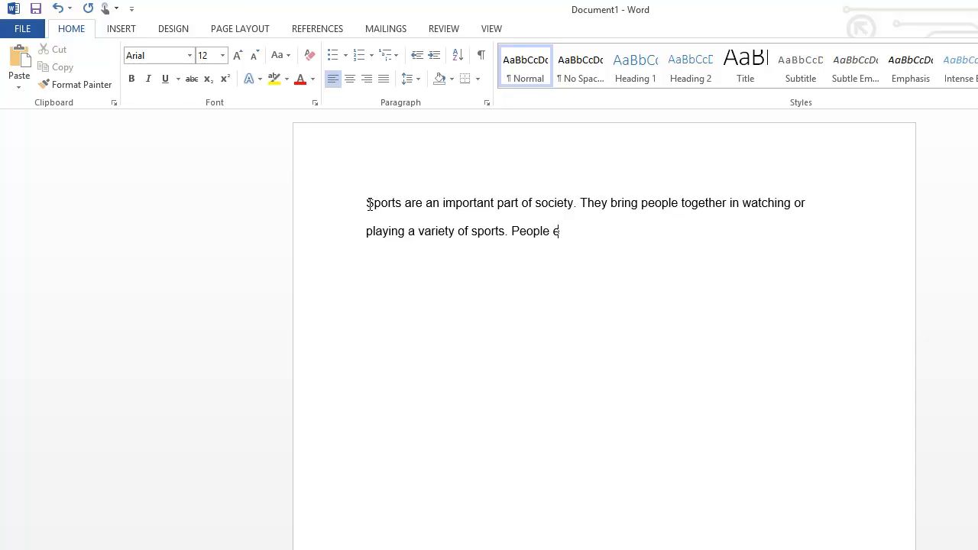
Finish the paragraph with "People even set aside time for participating in and talking about sporting events.".
text(ven set aside time for part)
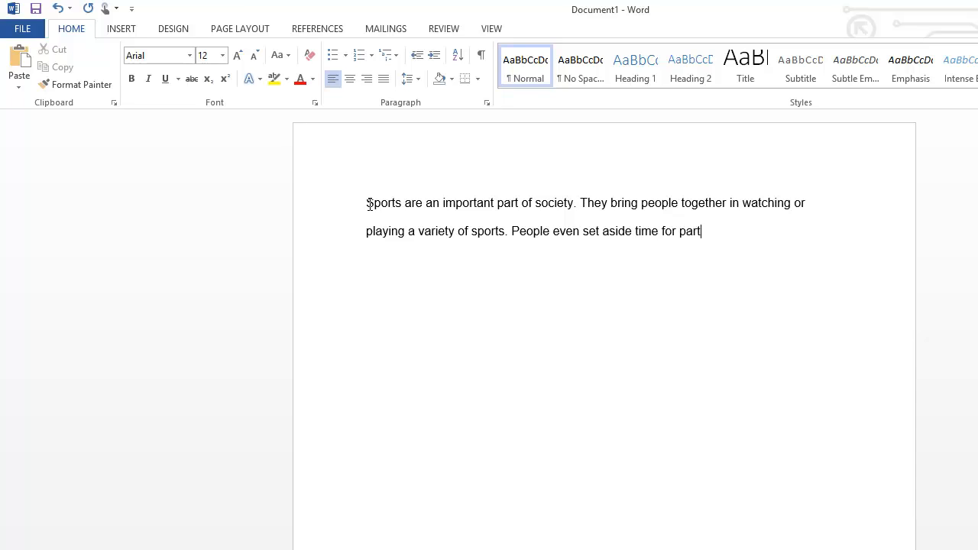
text(icipating in ard )
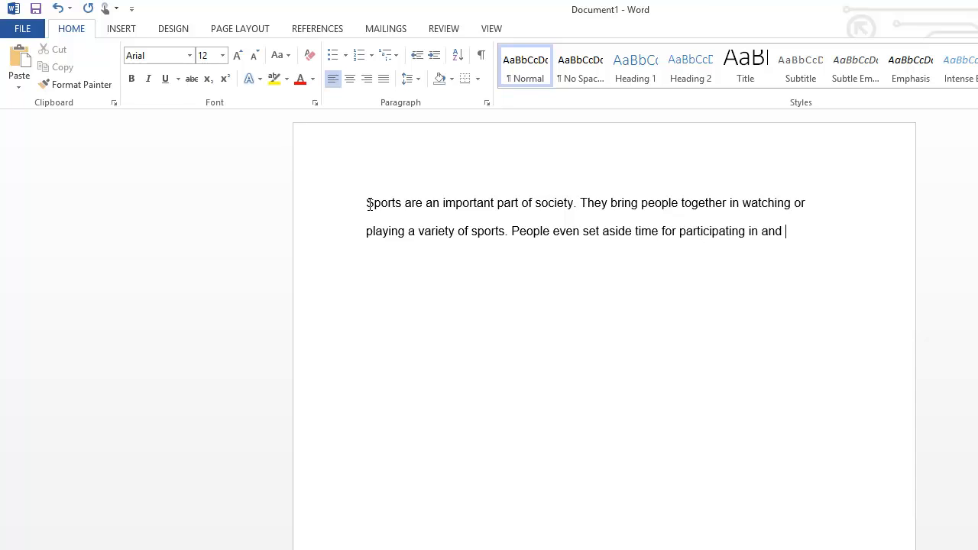
text(talking about sporting)
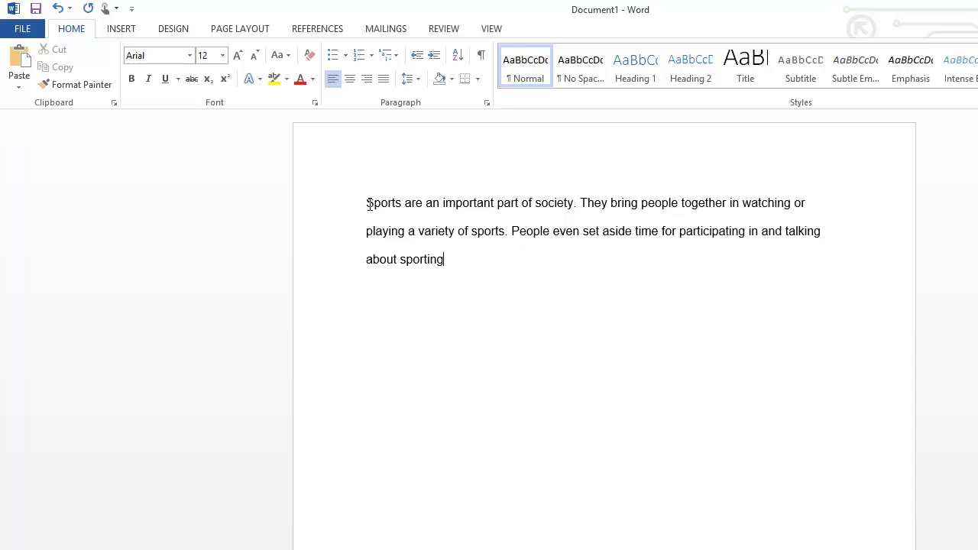
text( events.)
Search Office.com Clip Art for "sports" and insert the "Soccer ball a soccer sports equipment" picture below the paragraph.
click(116, 31)
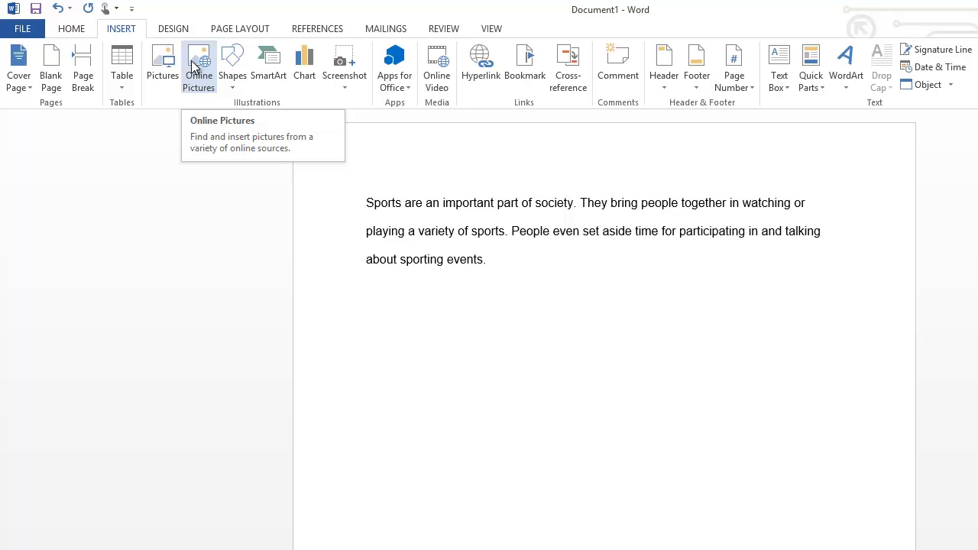
click(196, 69)
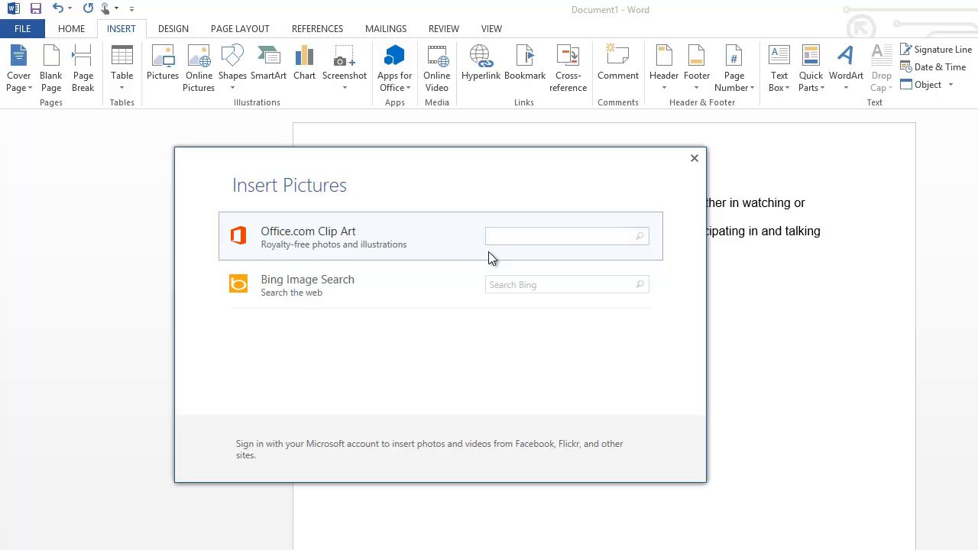
text(sports)
key(Return)
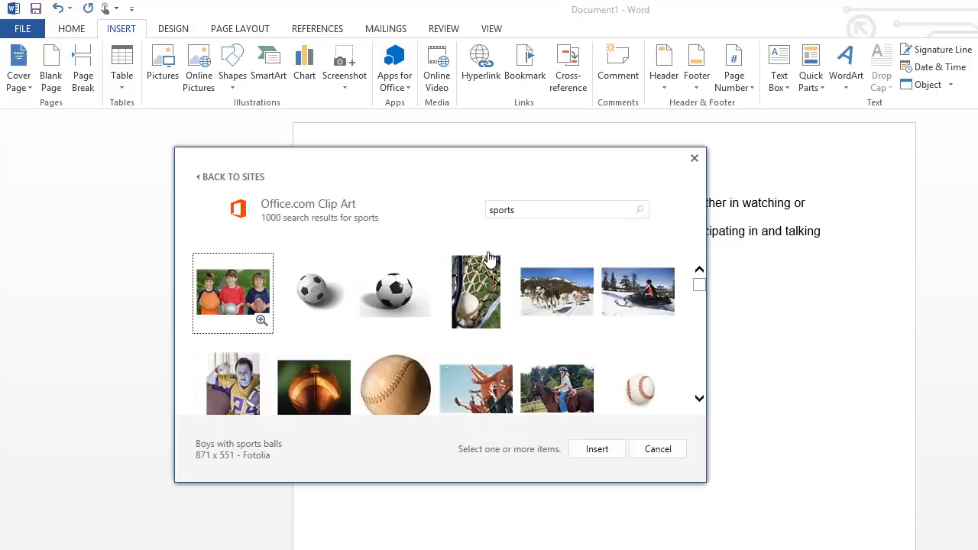
click(403, 298)
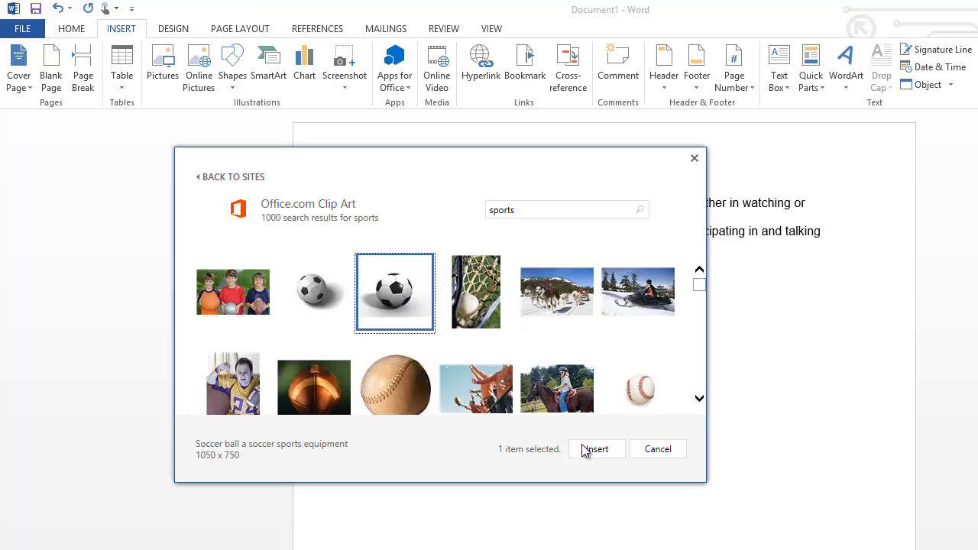
click(590, 450)
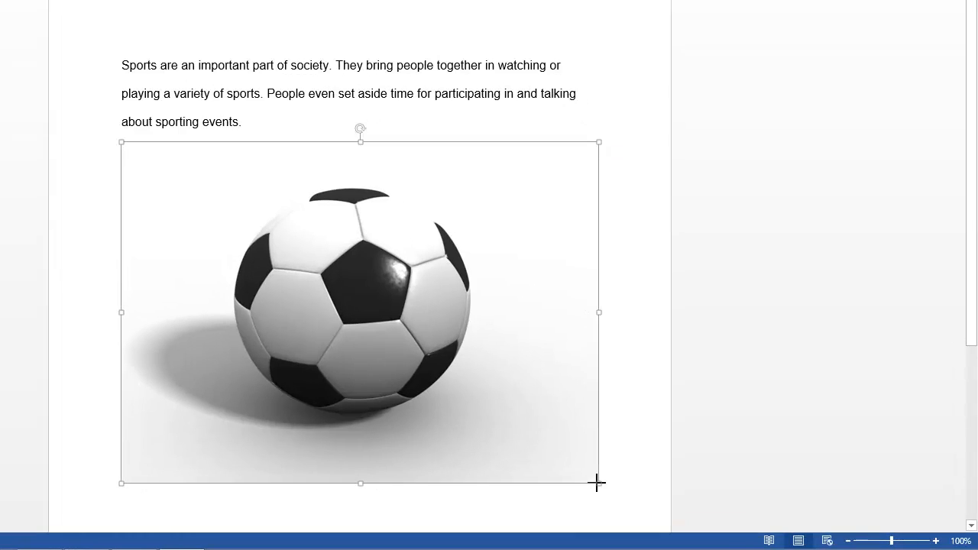
Shrink the soccer ball picture proportionally to a little under half its inserted width, and deselect it.
drag(597, 483, 472, 407)
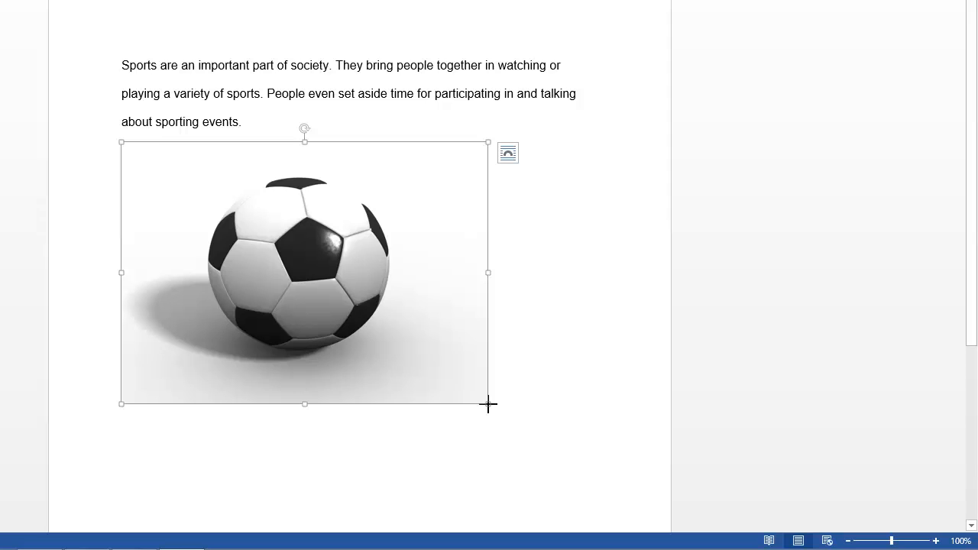
drag(489, 405, 342, 296)
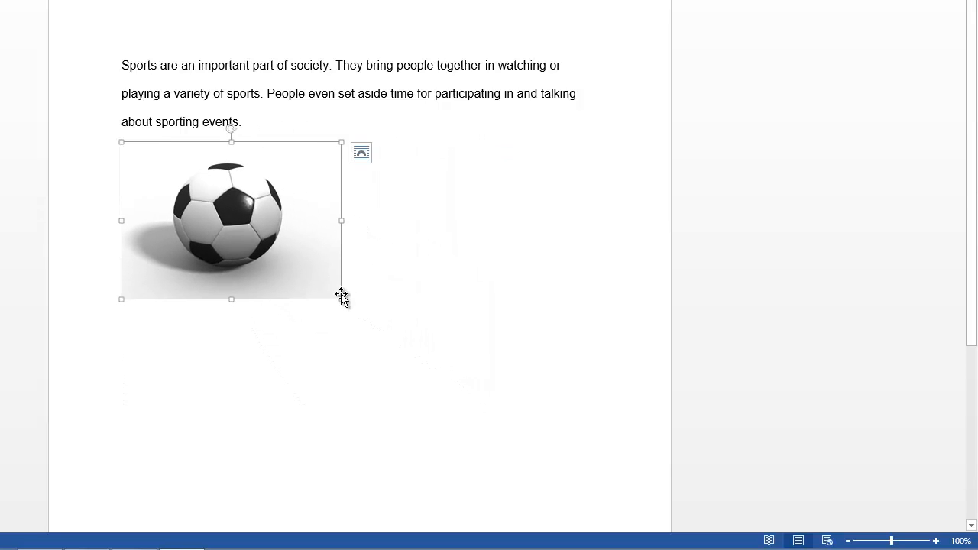
click(385, 297)
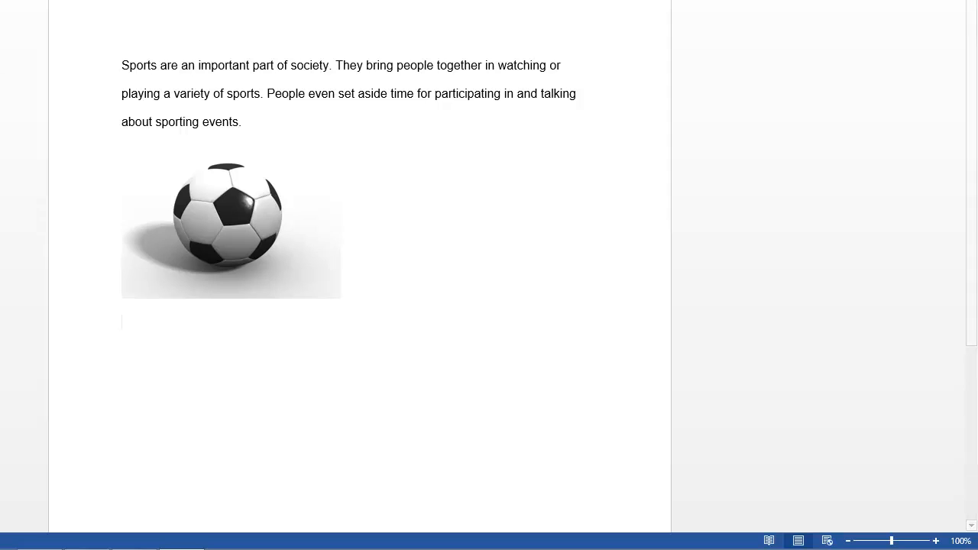
Insert a table with three columns and five rows below the soccer ball picture.
click(25, 7)
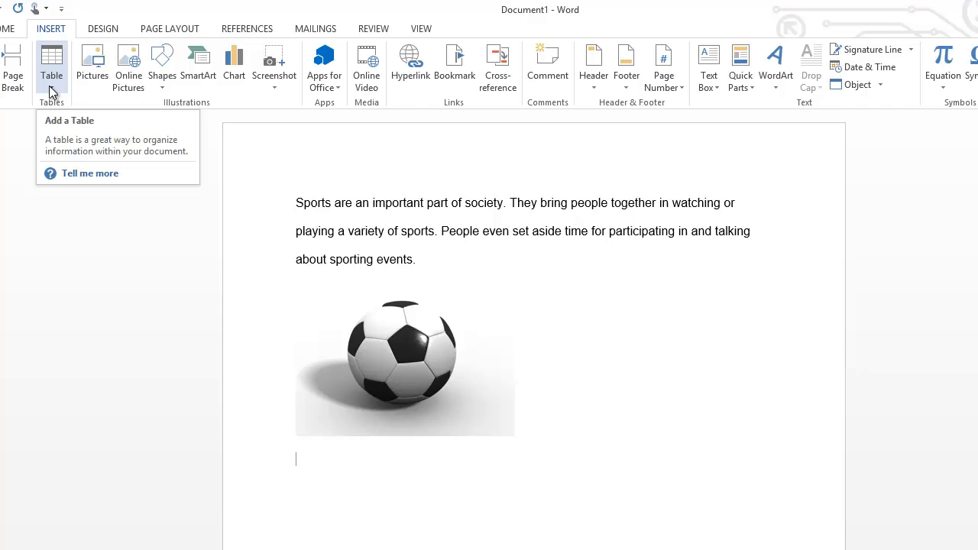
click(52, 76)
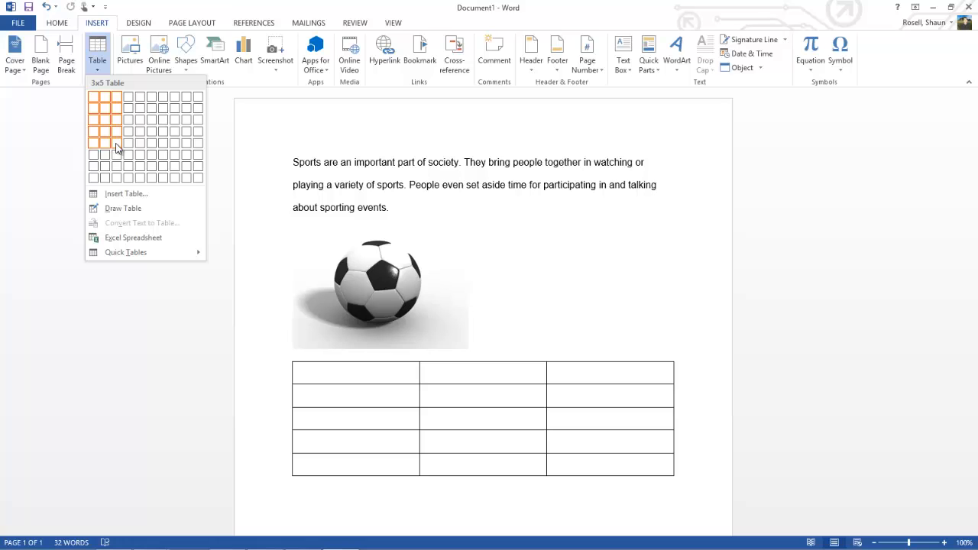
click(117, 147)
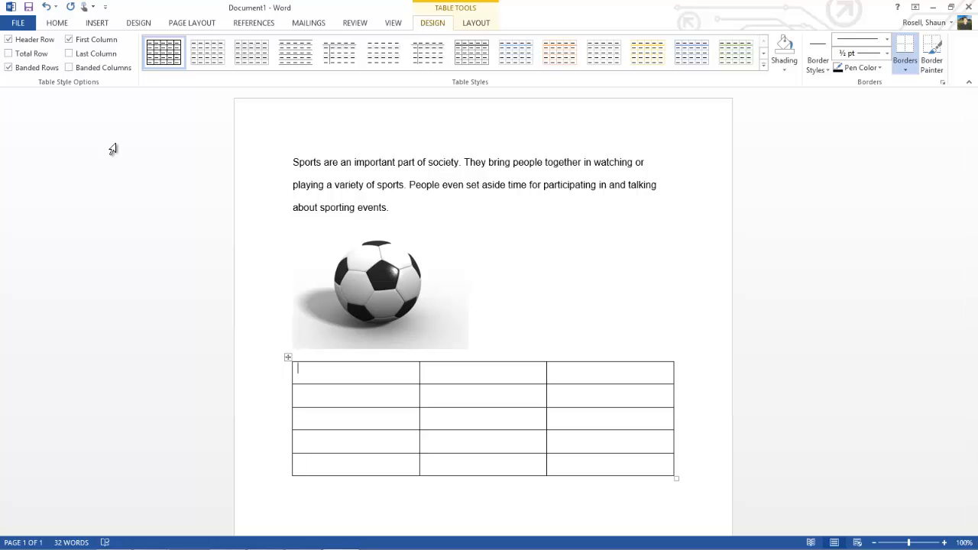
Label the first-column cells of rows two to five Football, Basketball, Soccer and Baseball, leaving the first cell empty.
key(Down)
text(Football)
key(Down)
text(Basketball)
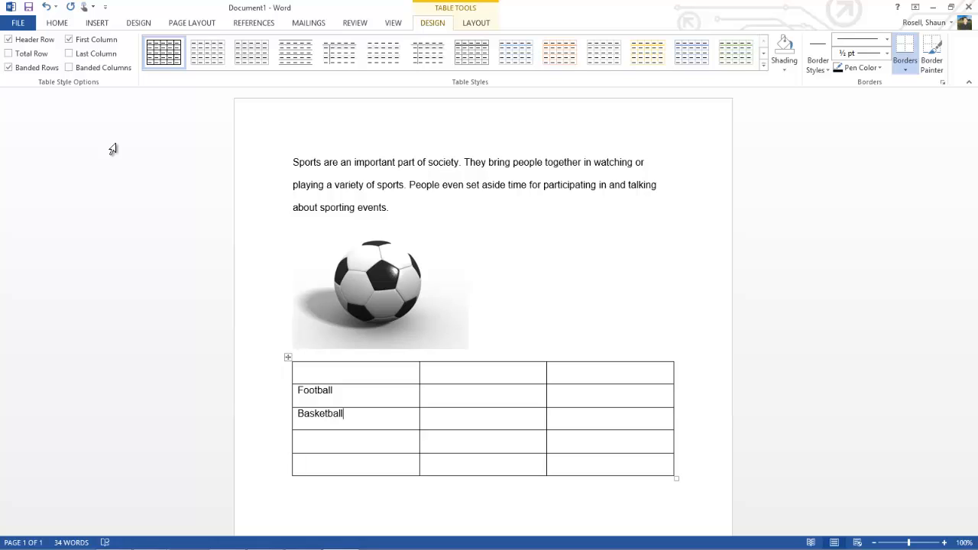
key(Down)
text(S)
text(occer)
text(Basee)
key(BackSpace)
text(ball)
Enter the column headings Male and Female in the second and third cells of the table's first row.
key(Tab)
key(Tab)
key(shift+Tab)
text(Male)
key(Tab)
text(Female)
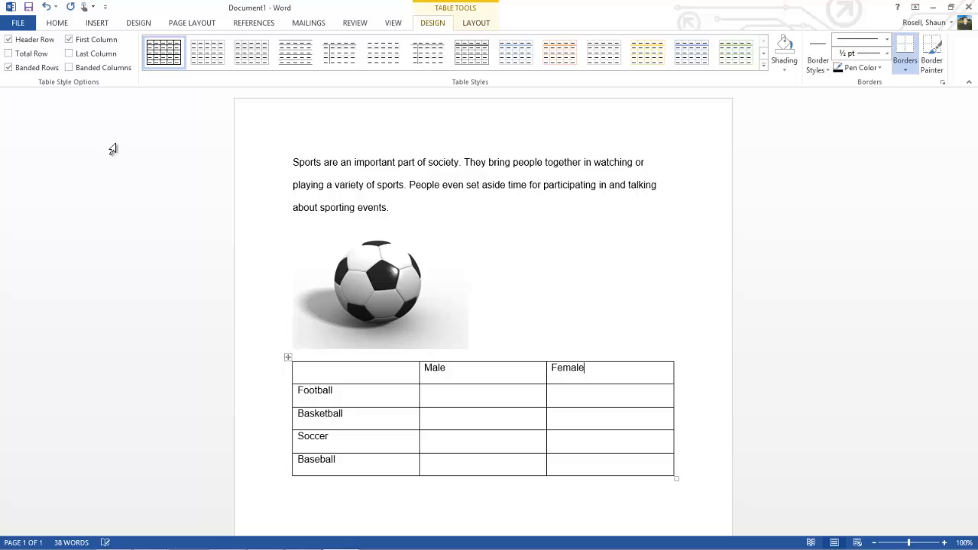
Fill in the Football row with 345 male and 20 female, and the Basketball row with 200 male and 180 female.
key(Down)
key(Down)
key(Up)
key(Left)
text(345)
key(Tab)
text(20)
Fill in the Soccer row with 86 male and 105 female, and the Baseball row with 83 male and 42 female.
key(Down)
key(Left)
text(200)
text(0)
key(Down)
key(Left)
text(86)
key(Tab)
text(105)
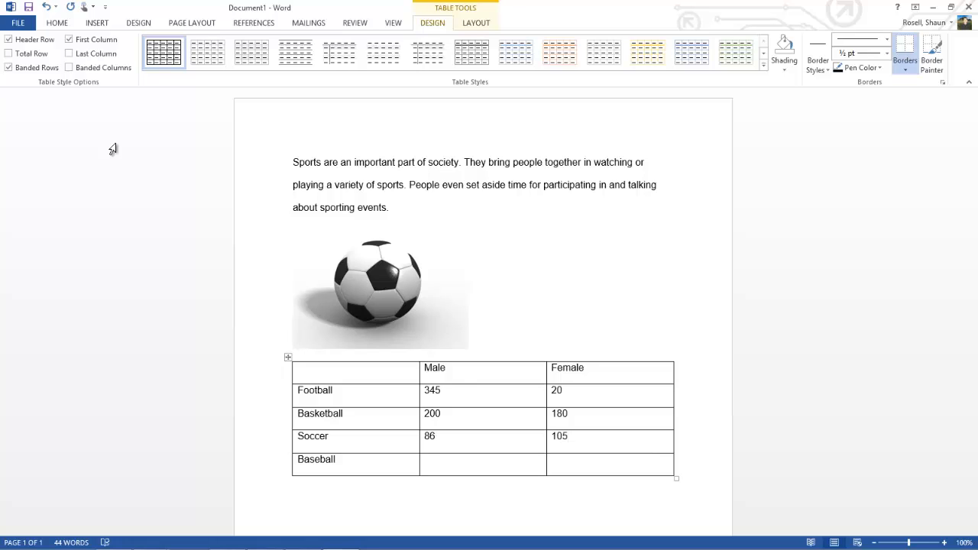
key(Down)
key(Left)
text(83)
key(Tab)
text(42)
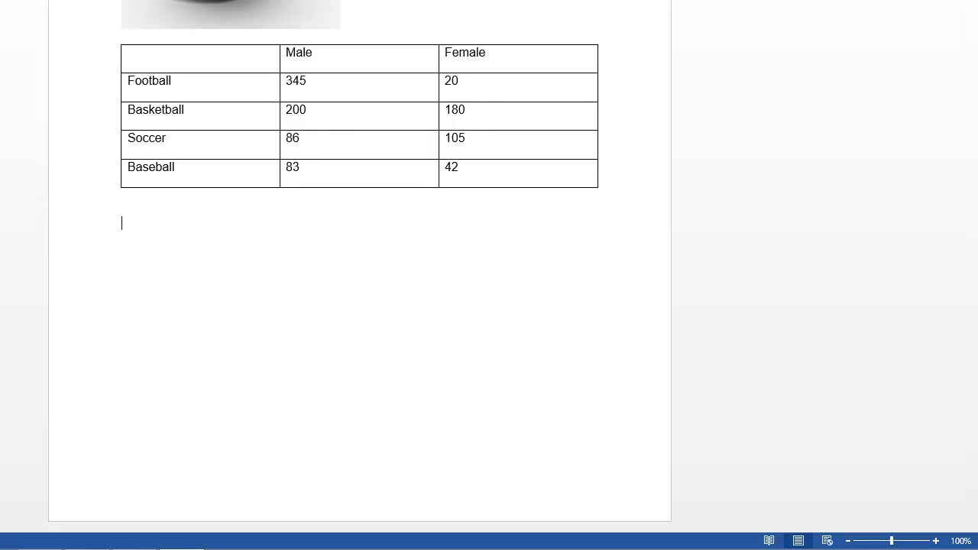
Insert a Clustered Column chart below the table.
click(96, 23)
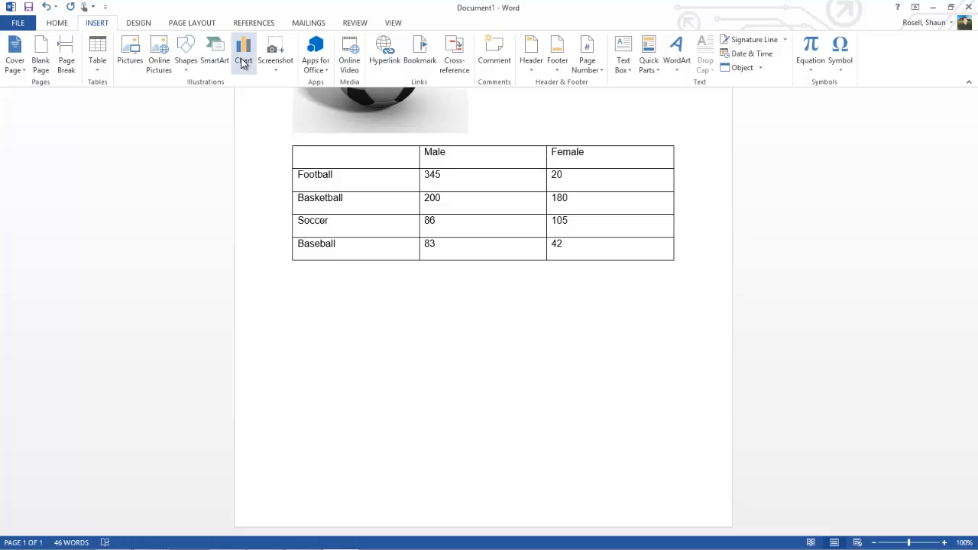
click(243, 55)
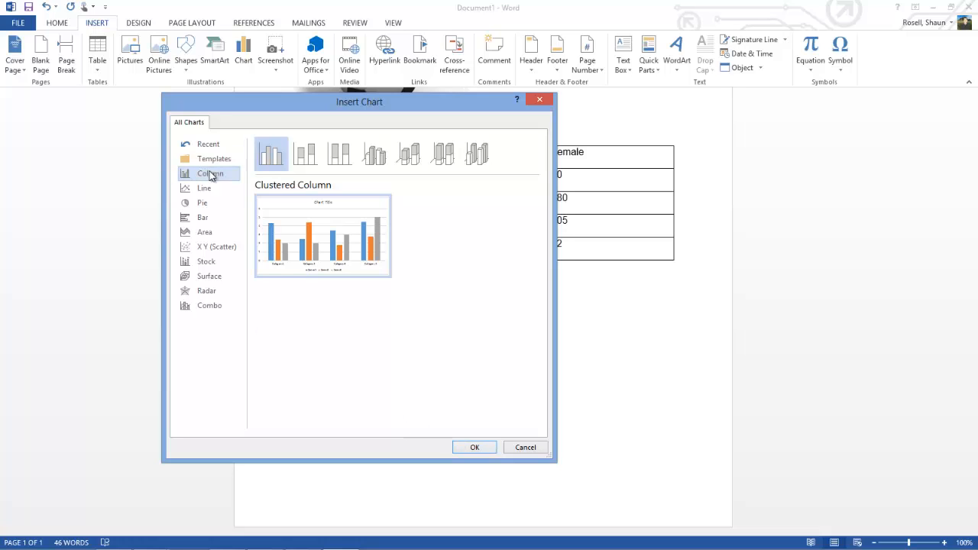
click(474, 447)
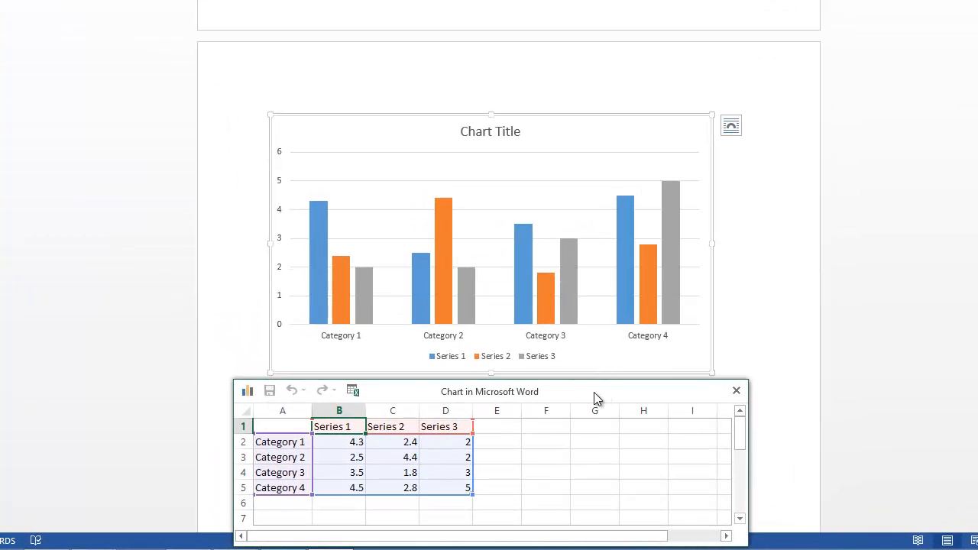
Rename the four categories in the chart's data sheet to Football, Basketball, Soccer and Baseball.
double_click(287, 443)
text(Football)
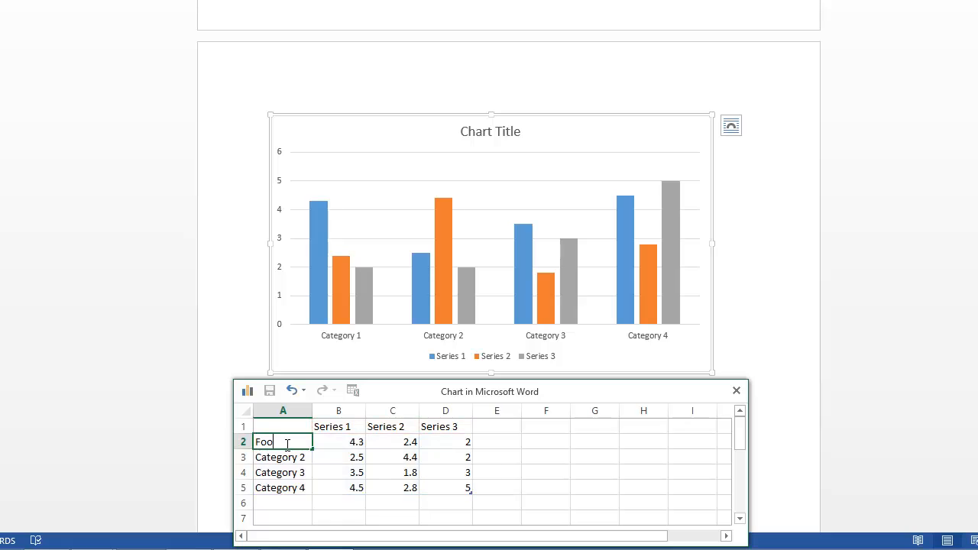
key(Return)
text(Basketball)
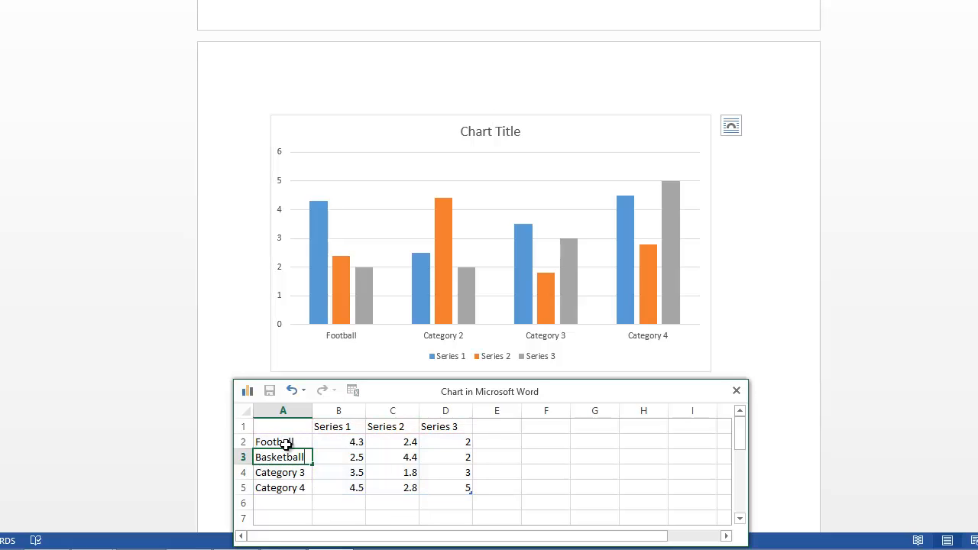
key(Return)
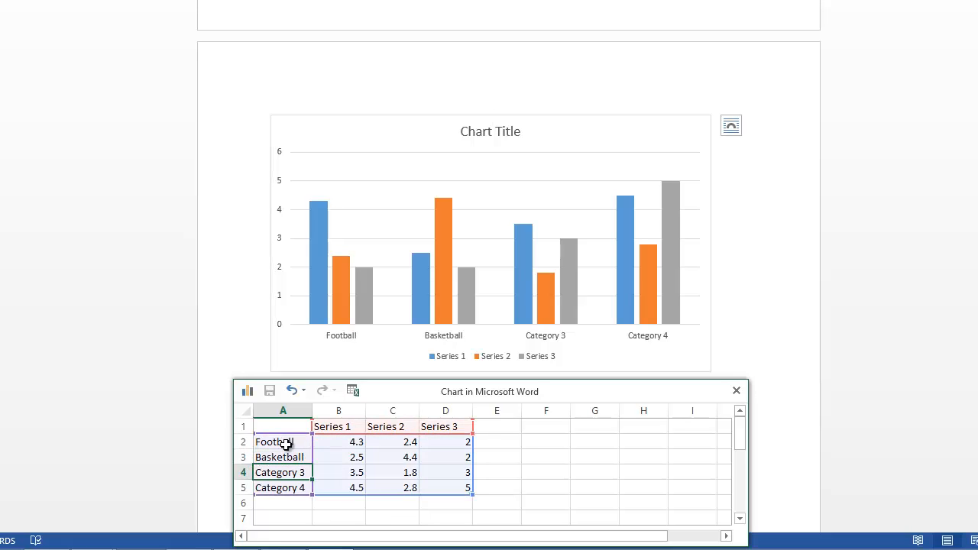
text(Soccer)
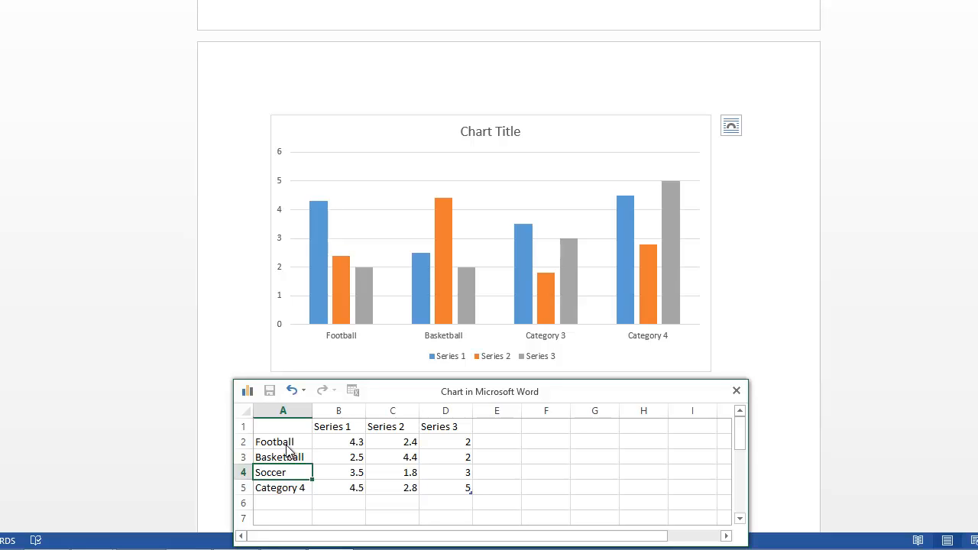
key(Return)
text(Bas)
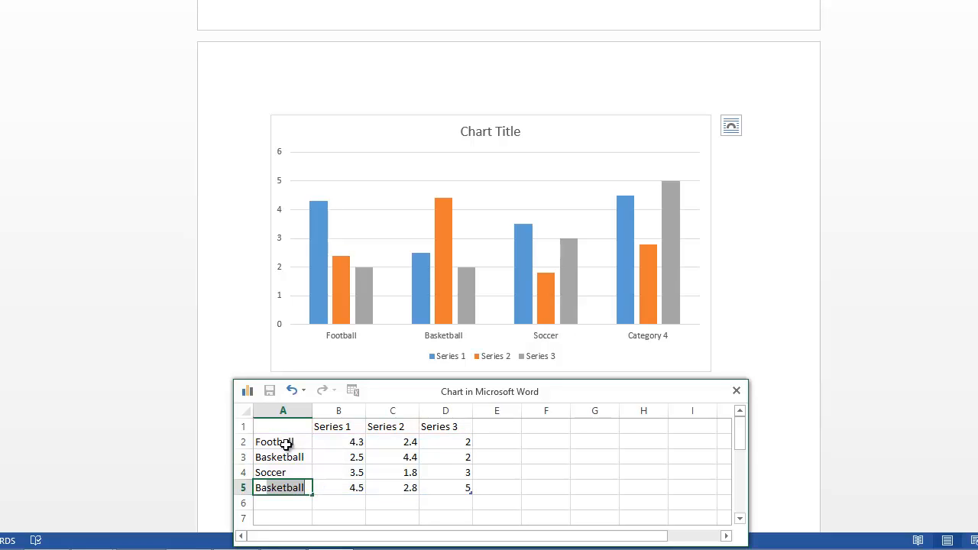
text(eball)
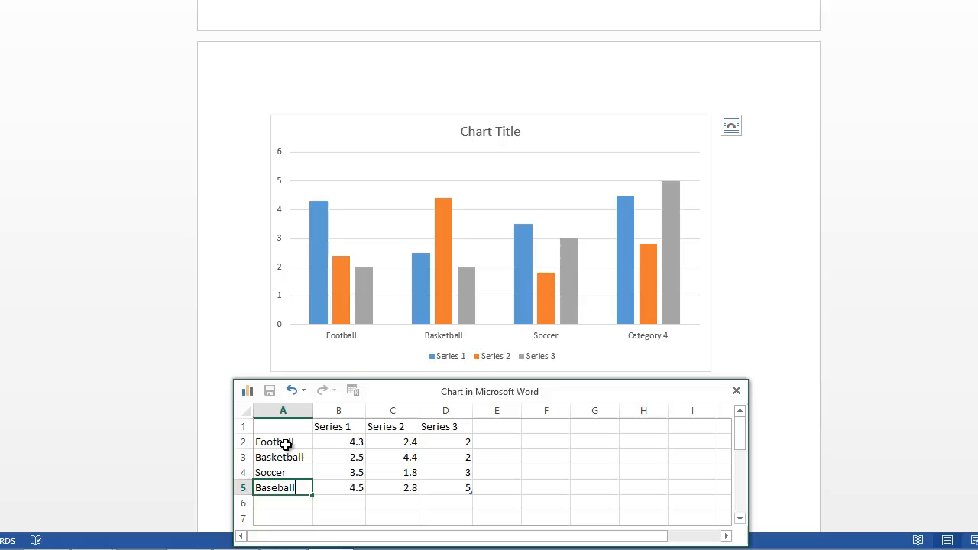
Rename the first two series in the chart's data sheet to Male and Female.
click(338, 427)
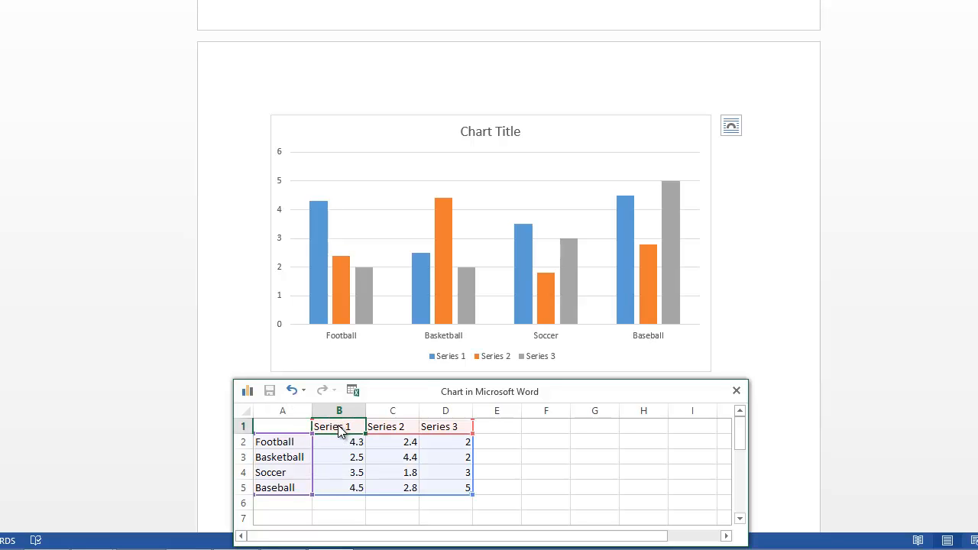
text(Ma)
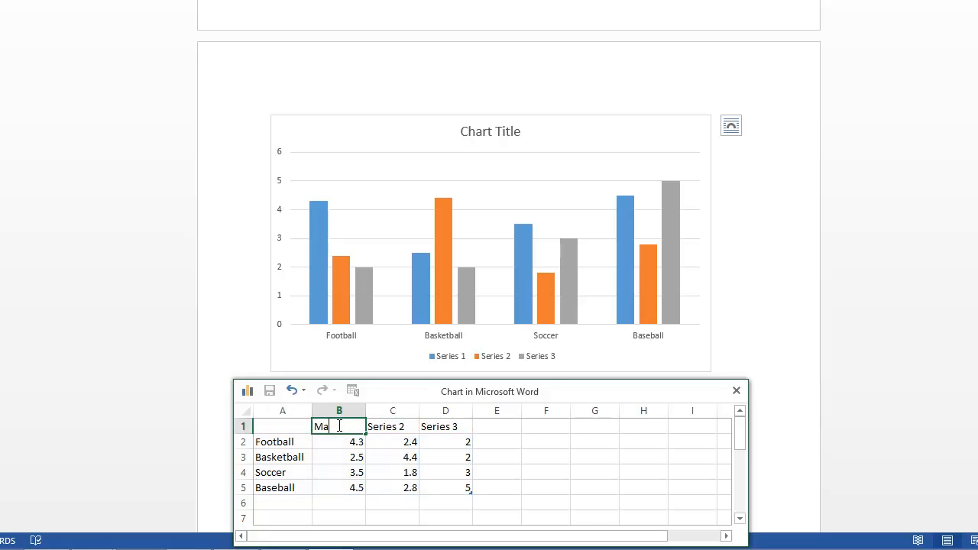
text(le)
key(Tab)
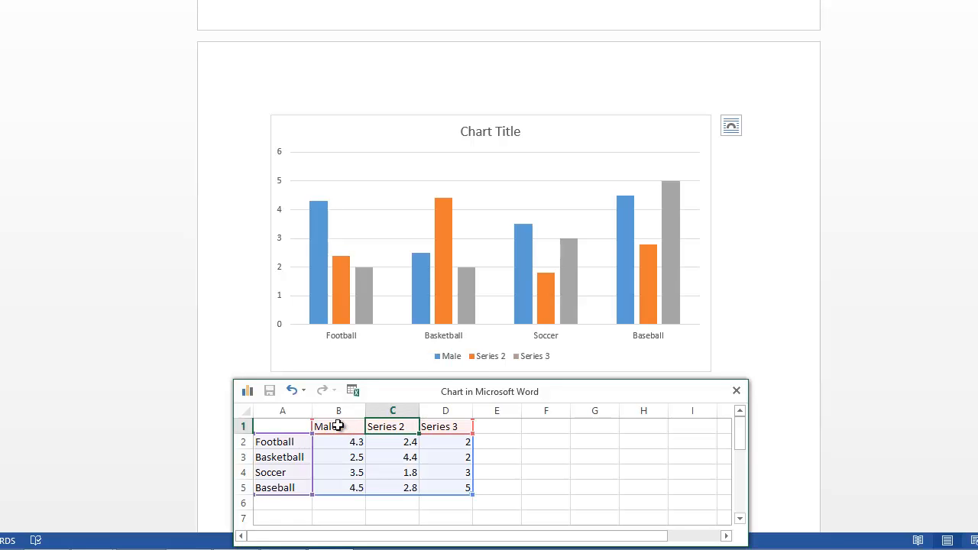
text(Femal)
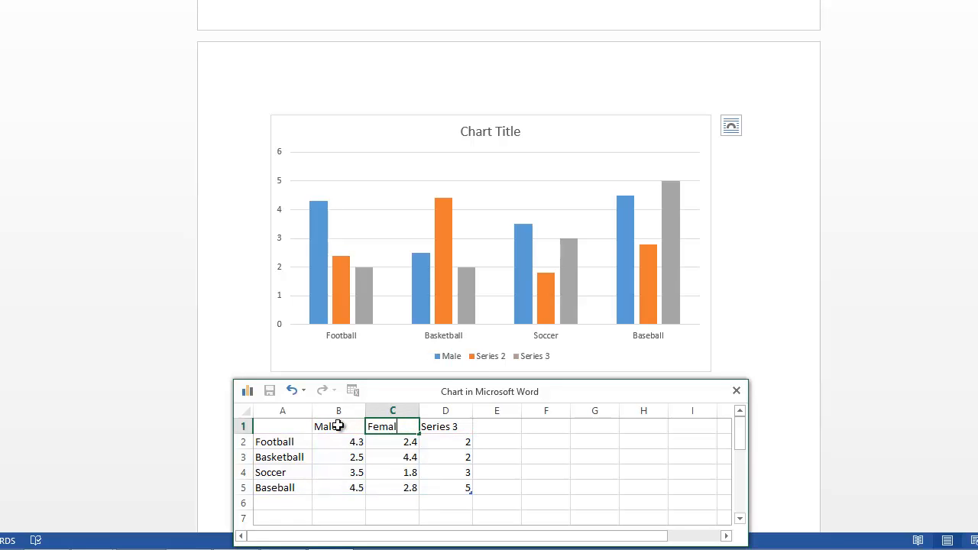
text(e)
key(Tab)
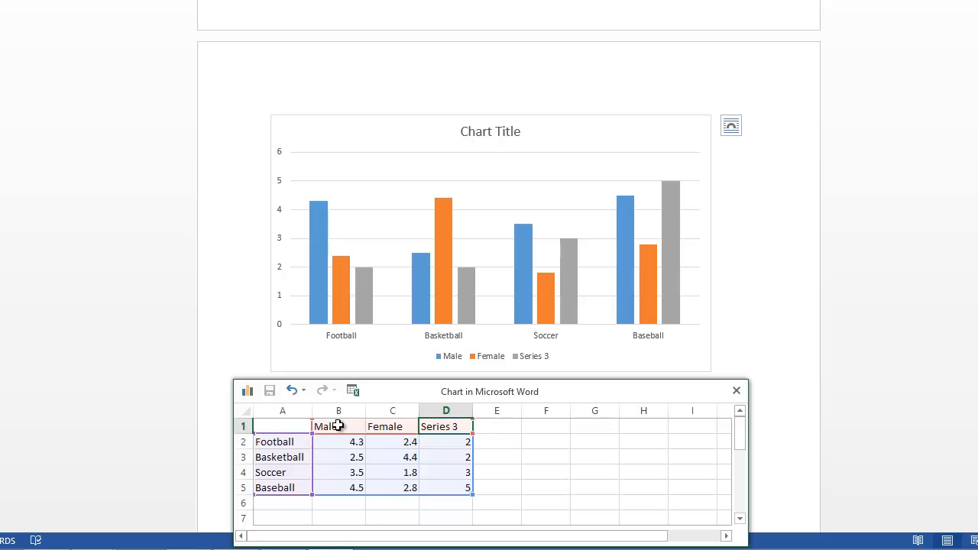
Clear the Series 3 heading and all four values below it in the chart's data sheet.
key(Delete)
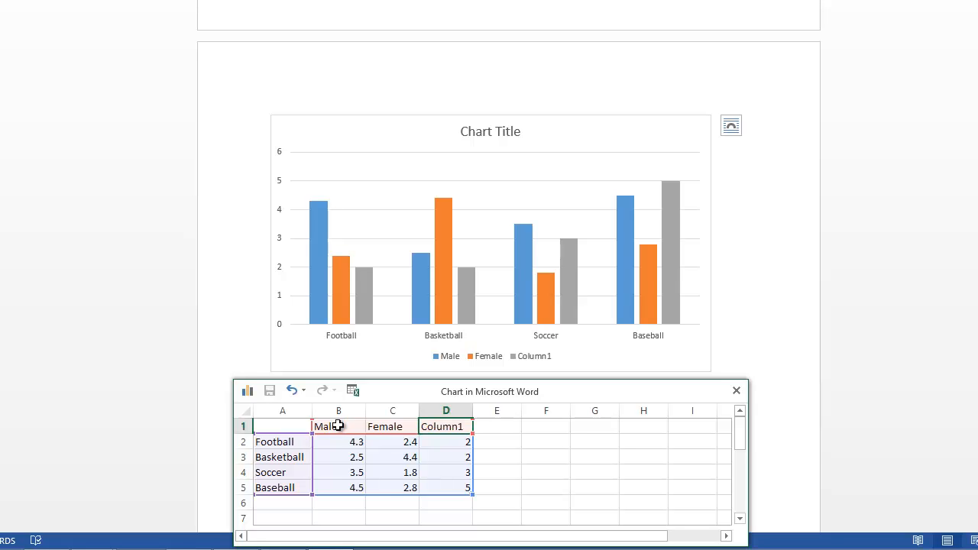
click(452, 443)
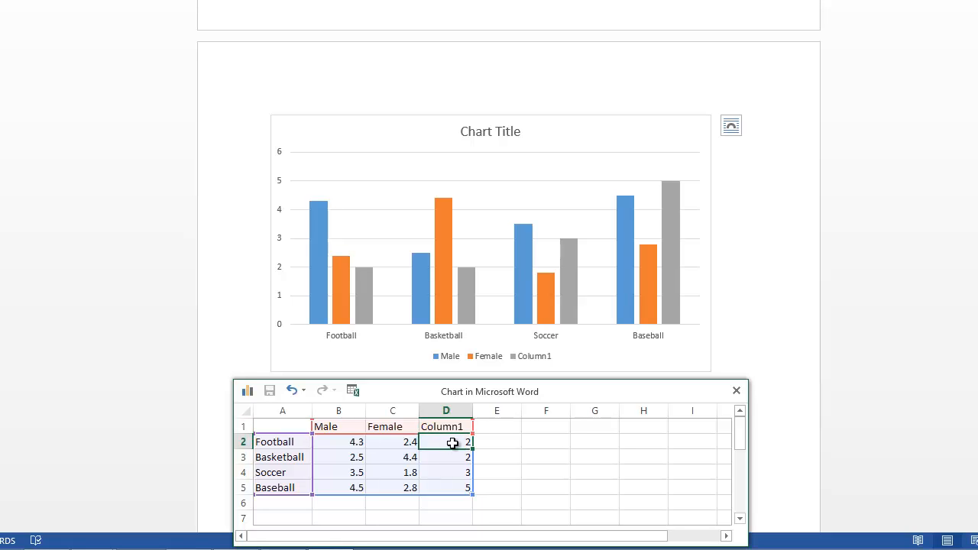
key(Delete)
key(Down)
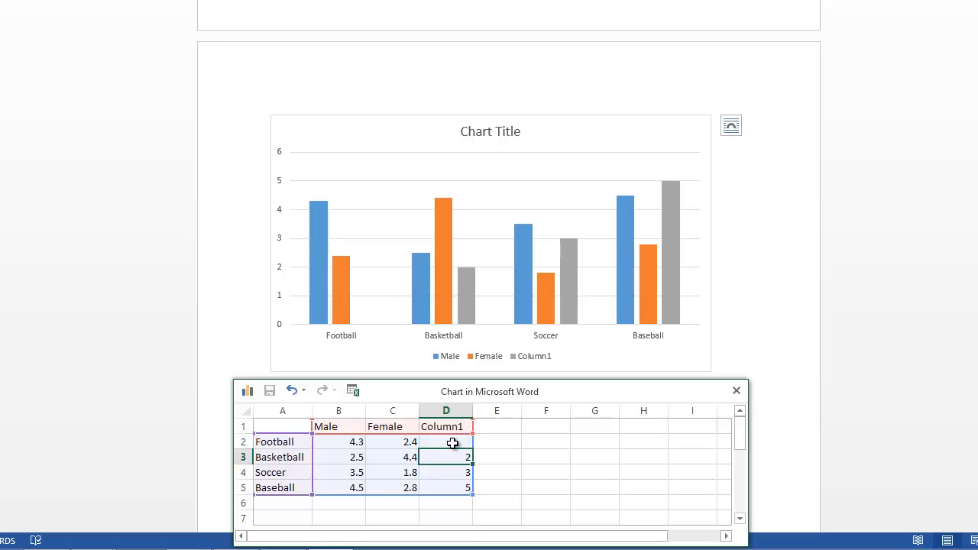
key(Delete)
key(Down)
key(Delete)
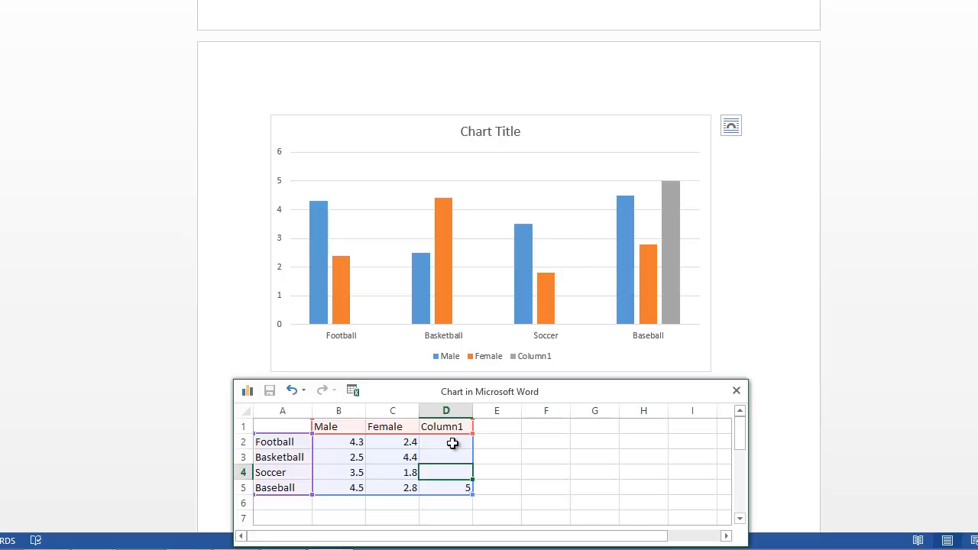
key(Down)
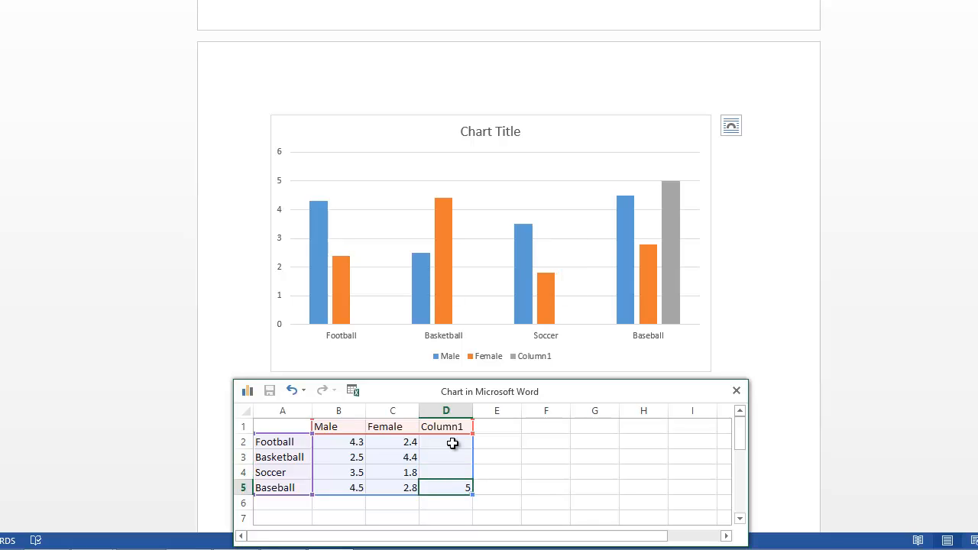
key(Delete)
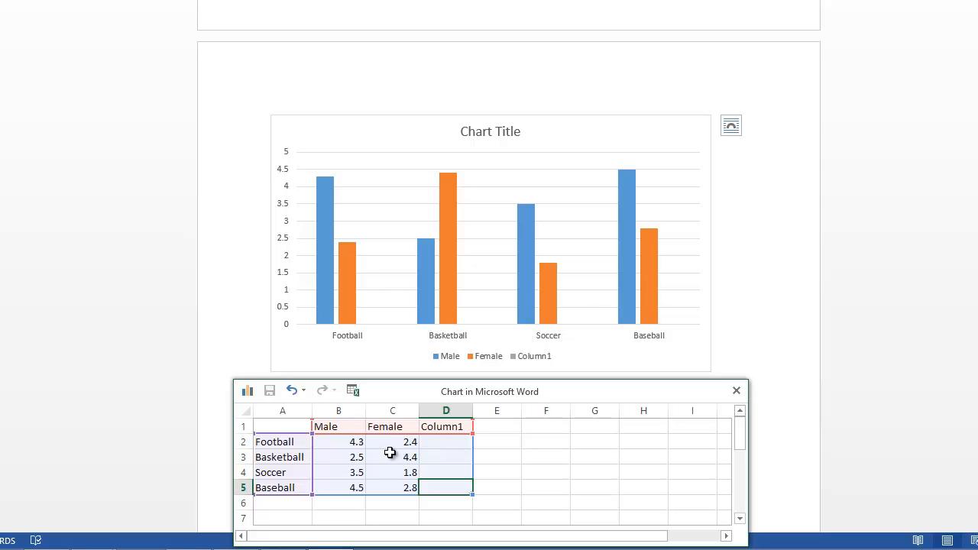
Set the chart's Male values to 345 for Football, 200 for Basketball, 86 for Soccer and 83 for Baseball.
click(345, 443)
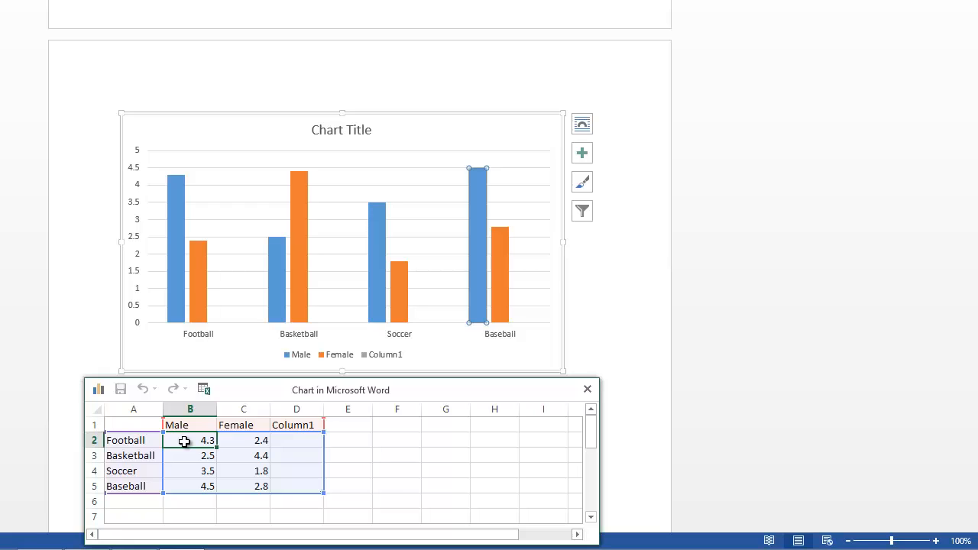
text(345)
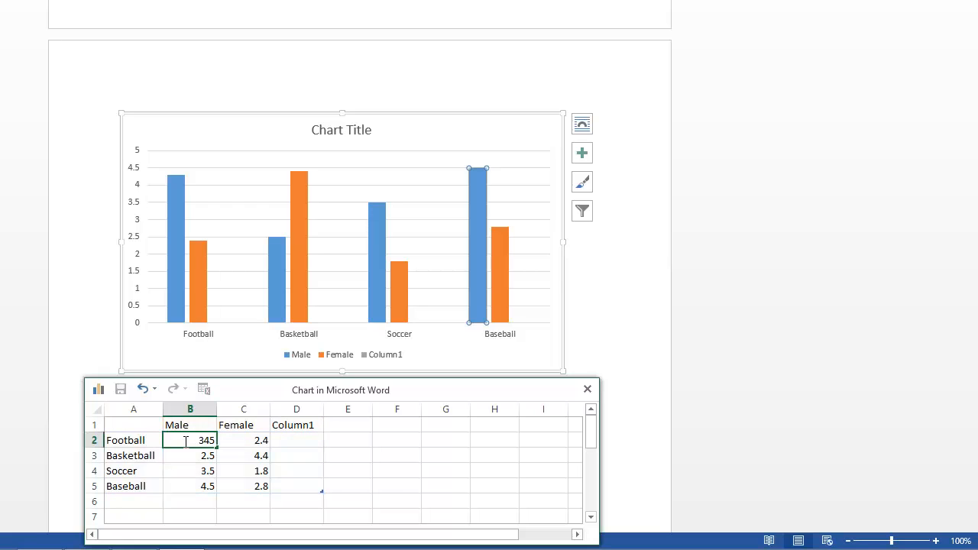
key(Return)
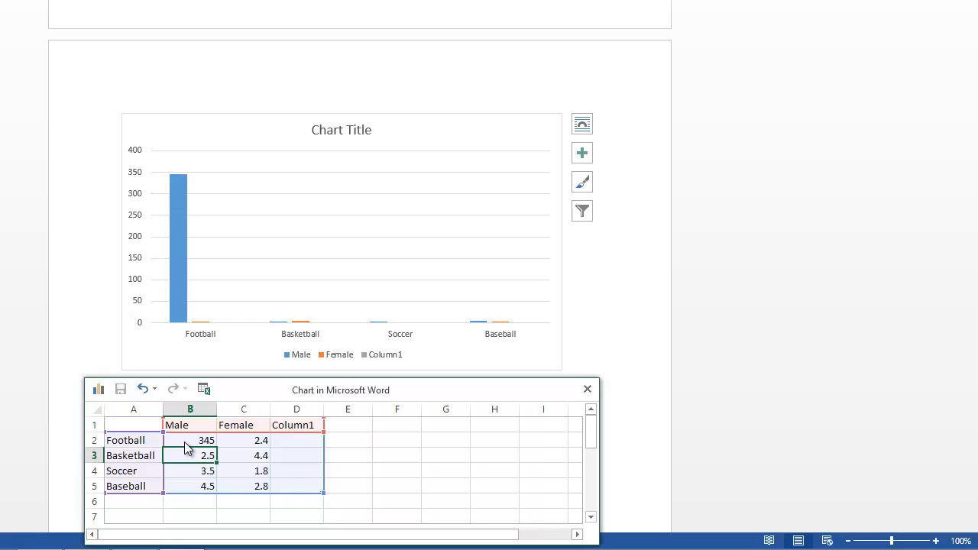
text(200)
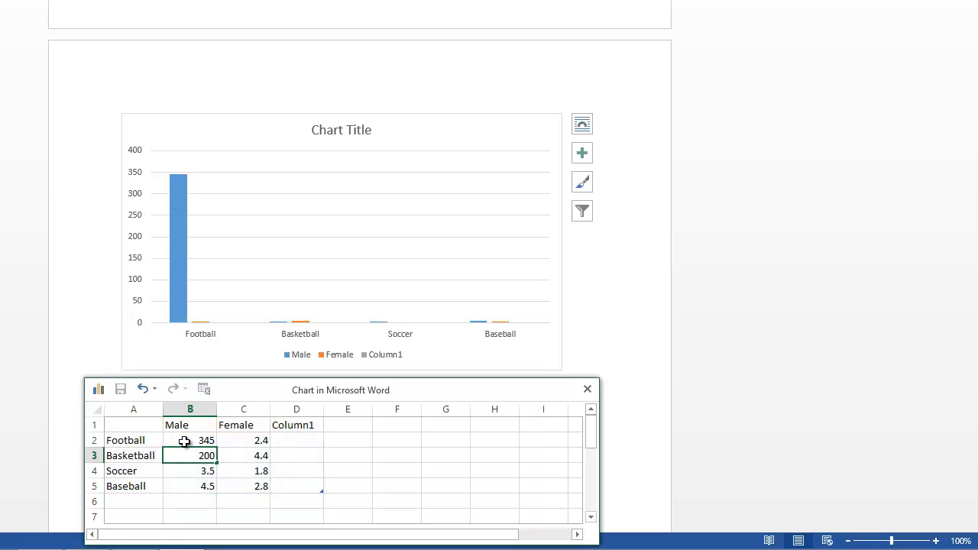
key(Return)
text(86)
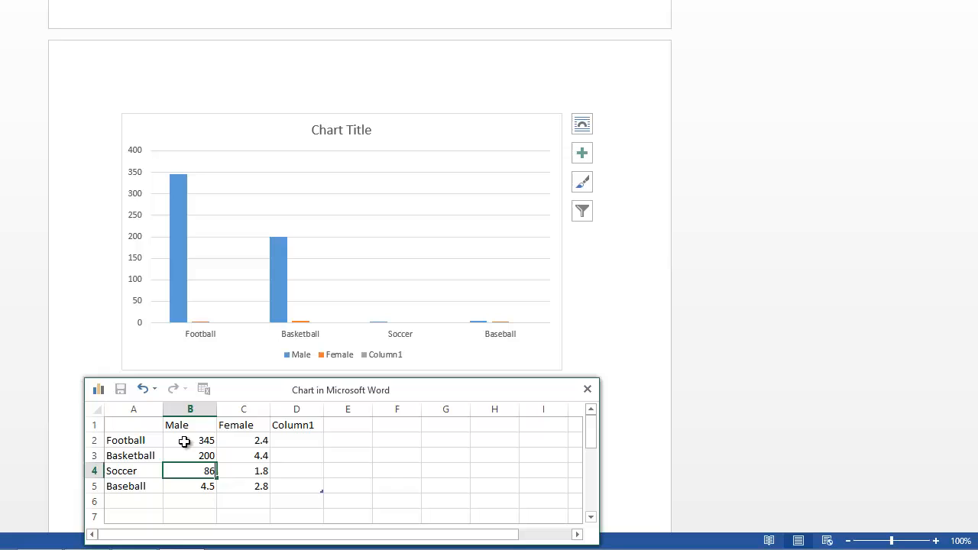
key(Return)
text(83)
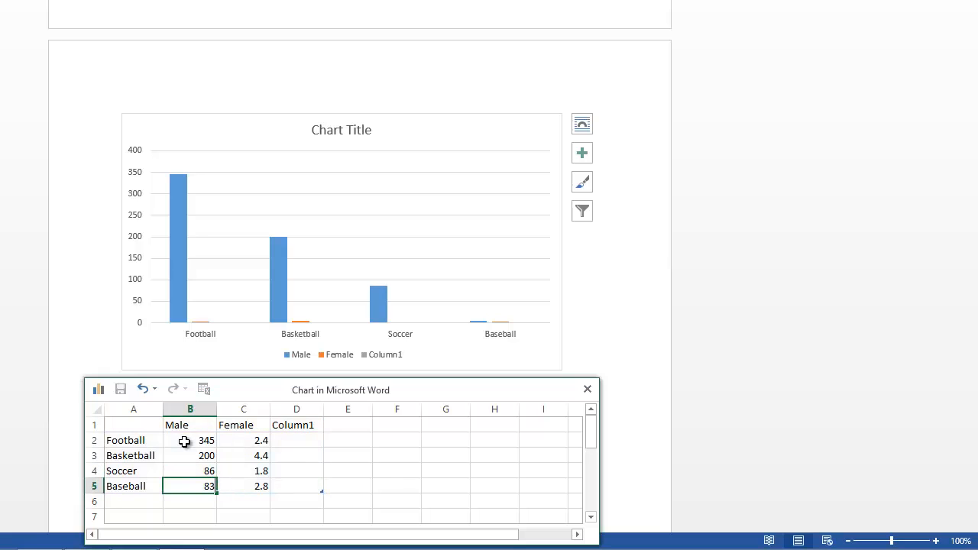
Set the chart's Female values to 20 for Football, 180 for Basketball, 105 for Soccer and 42 for Baseball, and close the data sheet.
click(253, 440)
text(20)
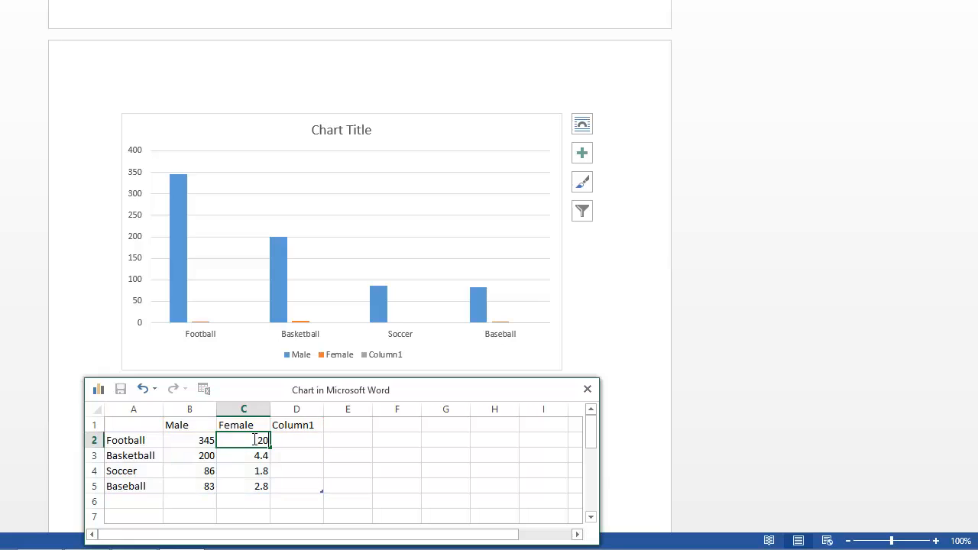
key(Return)
text(180)
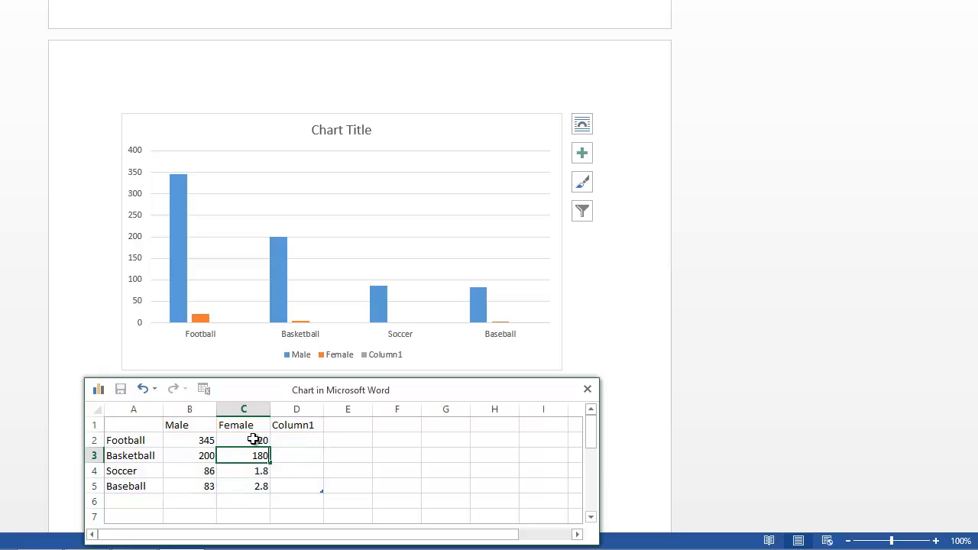
key(Return)
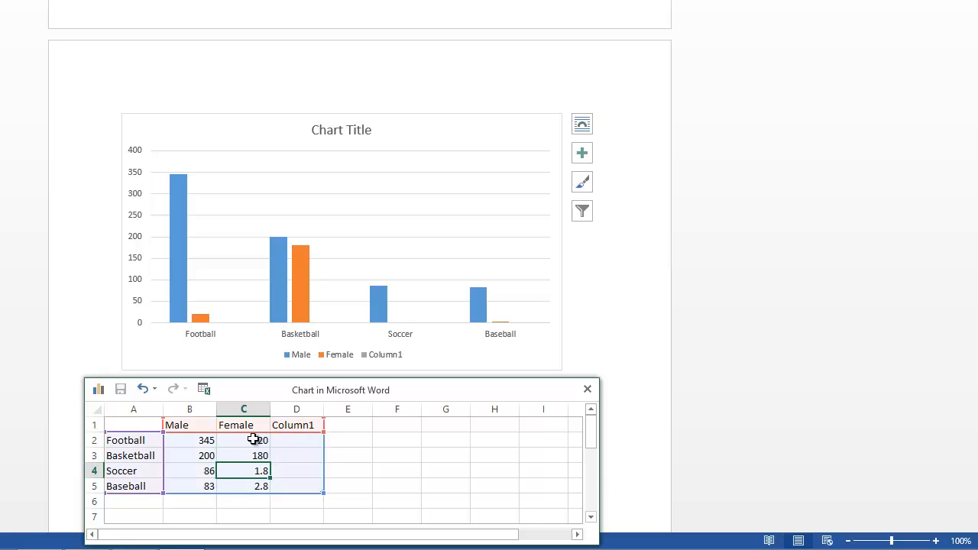
text(105)
key(Return)
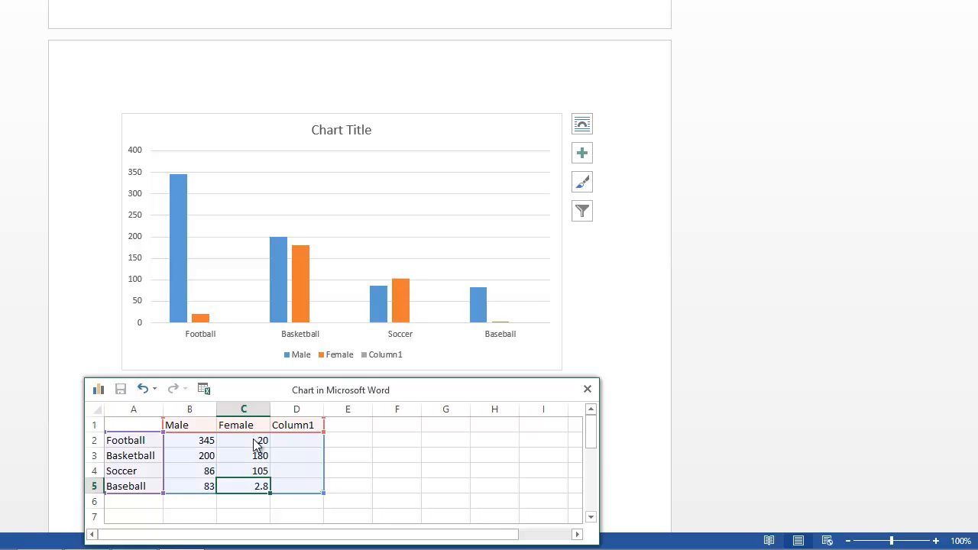
text(42)
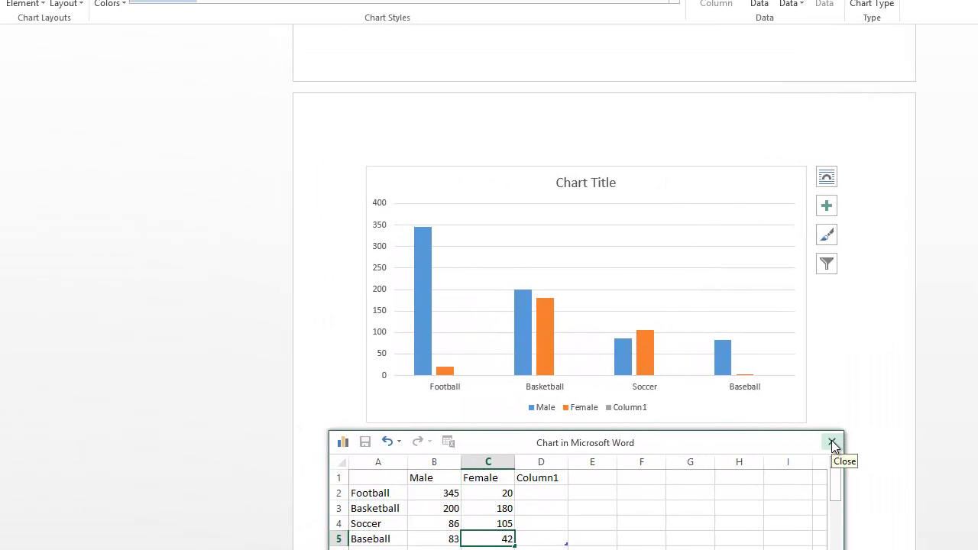
click(833, 444)
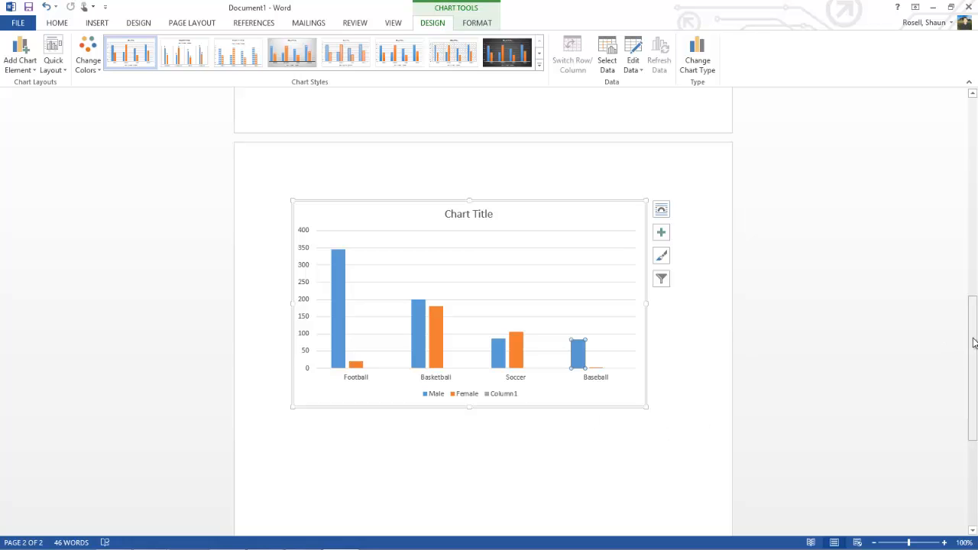
Review the document from the opening paragraph, picture and table through to the chart on the second page.
drag(974, 343, 963, 99)
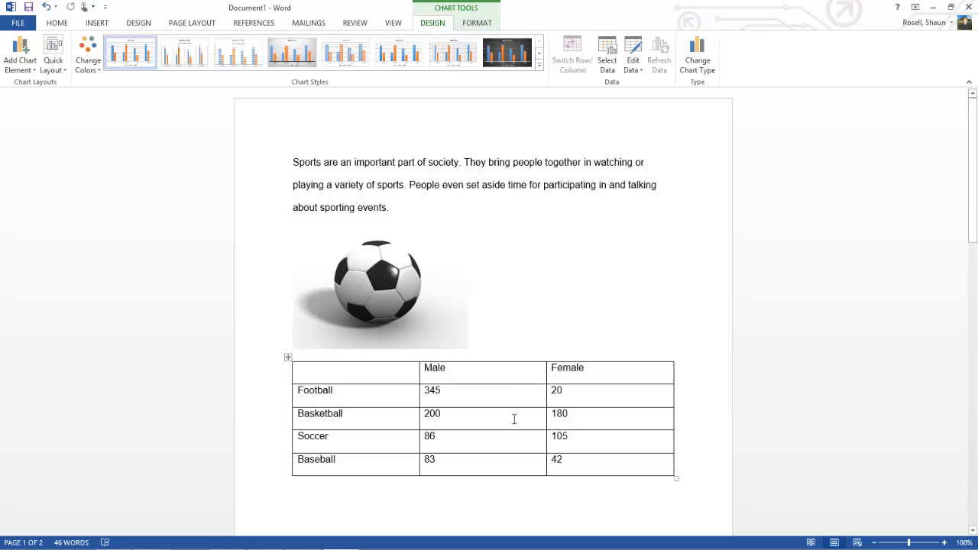
click(973, 531)
click(973, 532)
click(974, 531)
click(973, 531)
click(973, 531)
click(973, 531)
click(973, 531)
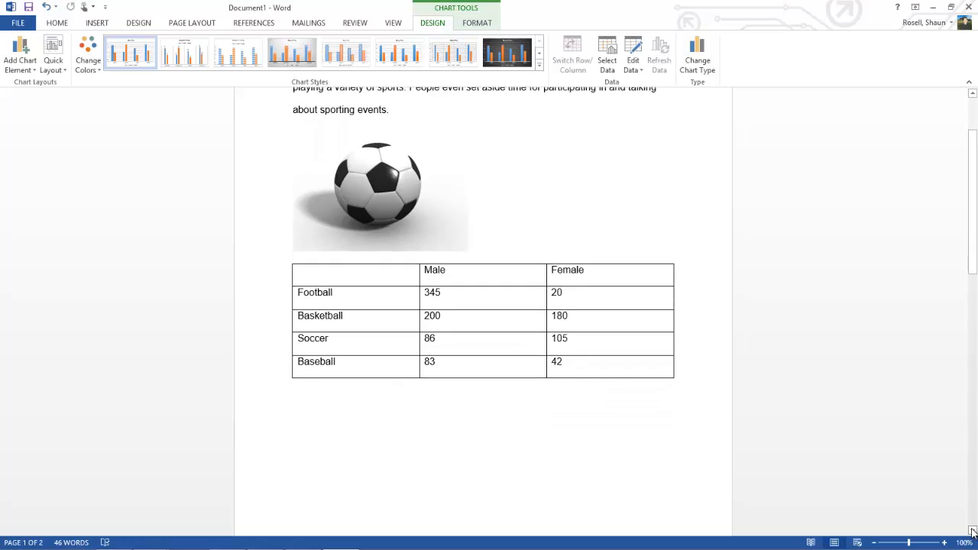
click(973, 532)
scroll(713, 394, down, 5)
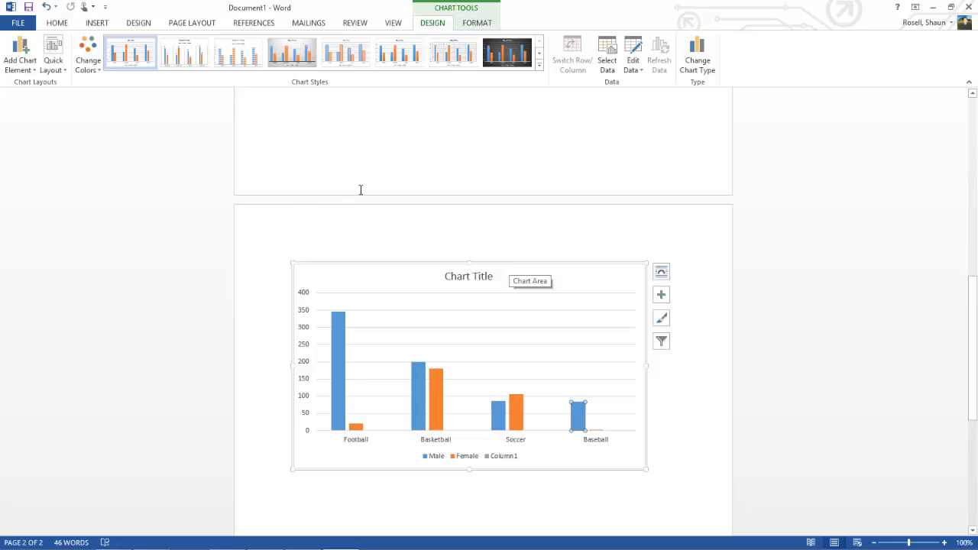
Insert a Blank header and fill its placeholder with the author's full name.
click(97, 23)
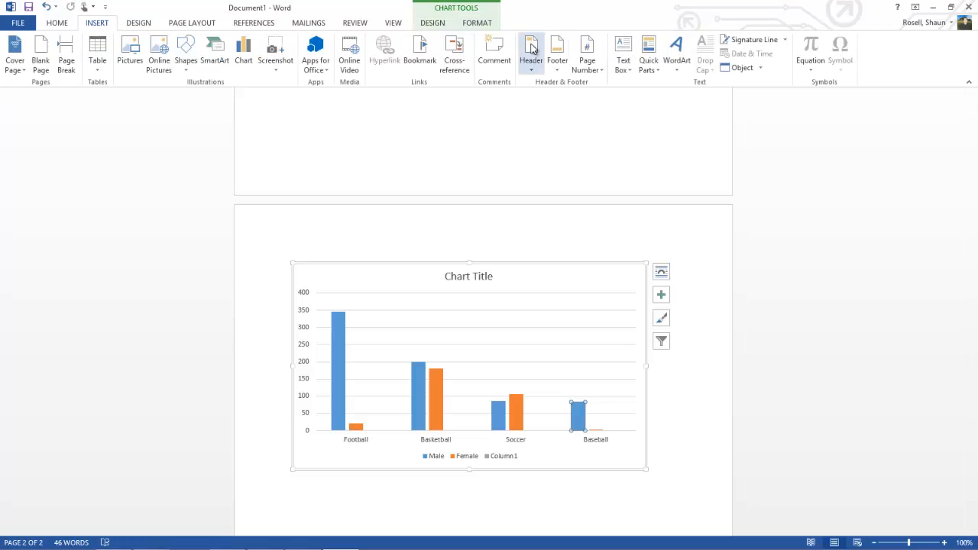
click(533, 49)
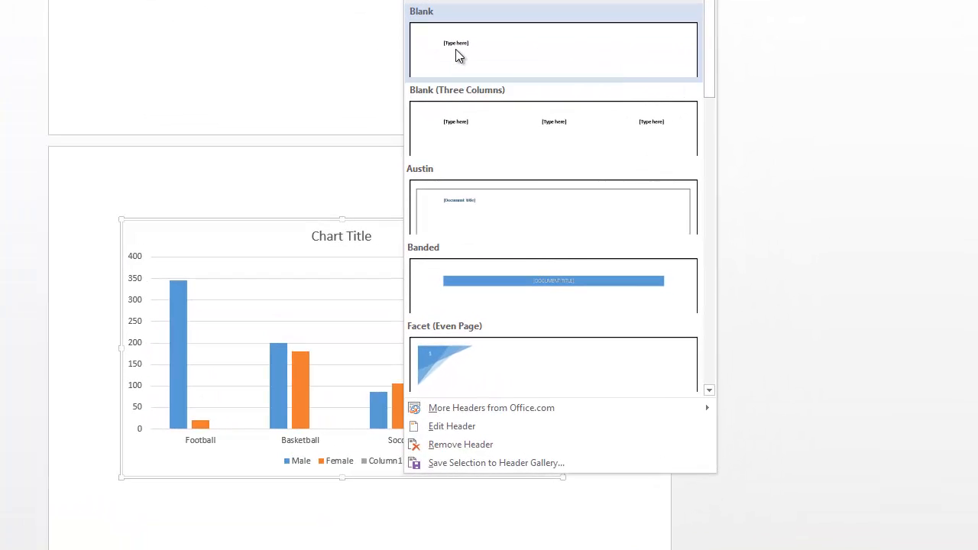
click(456, 50)
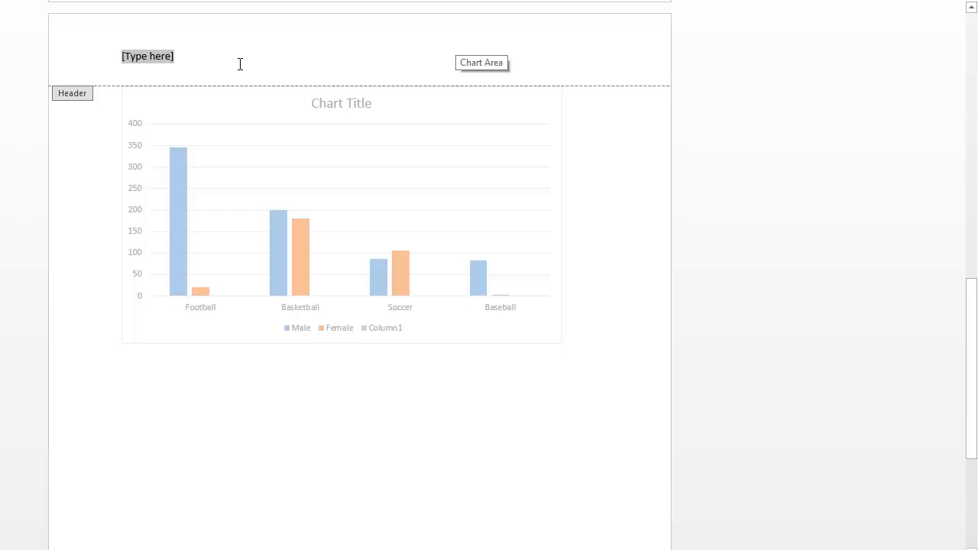
text(Shaun R)
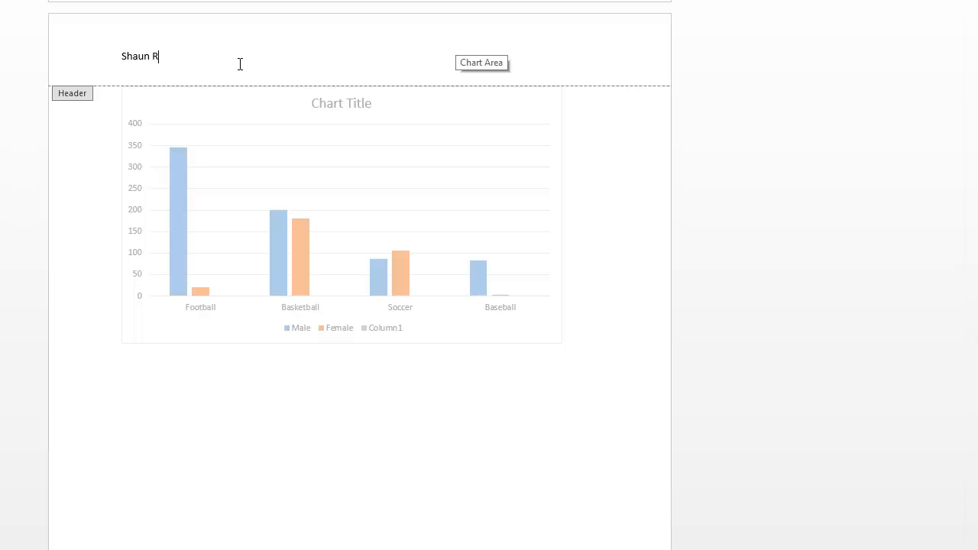
text(osell)
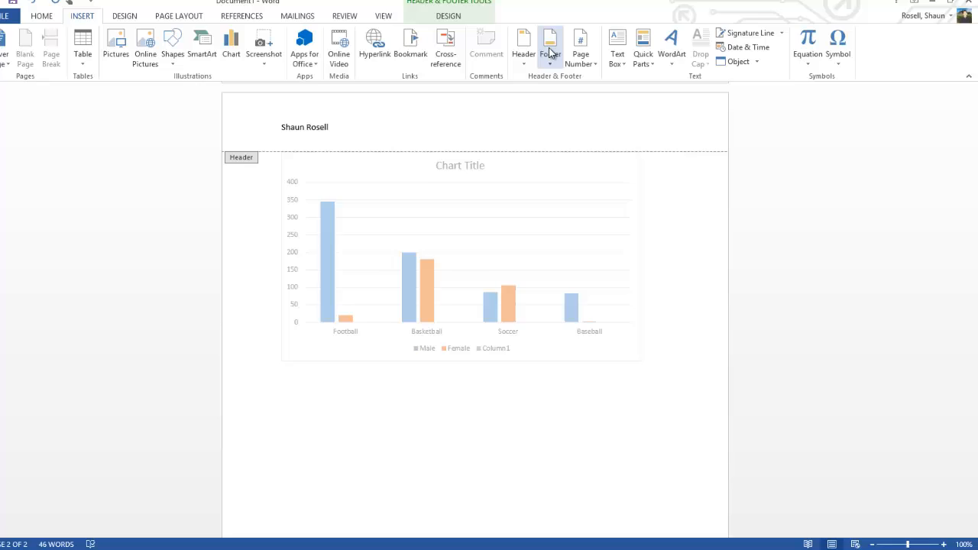
Insert a Blank footer and add a Plain Number 1 page number at the bottom of the page.
click(552, 50)
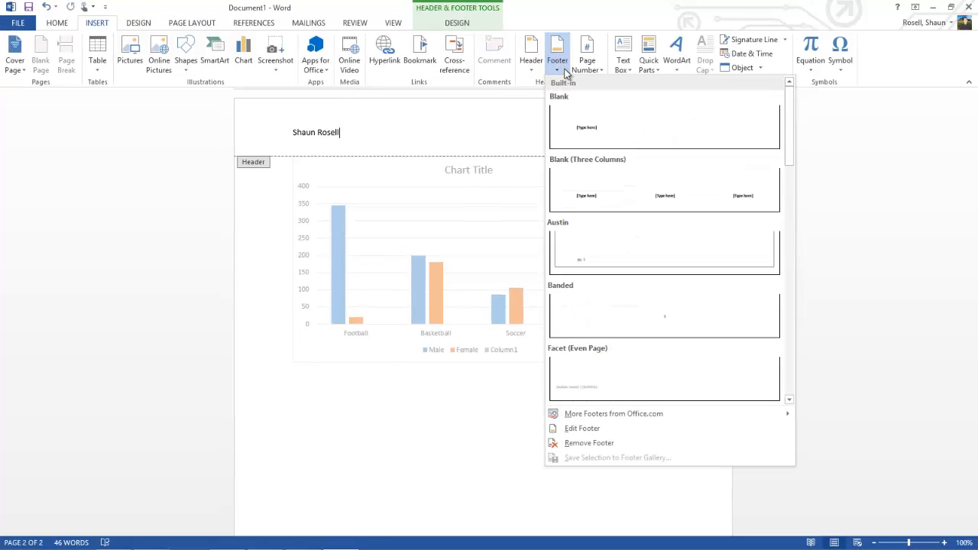
click(600, 125)
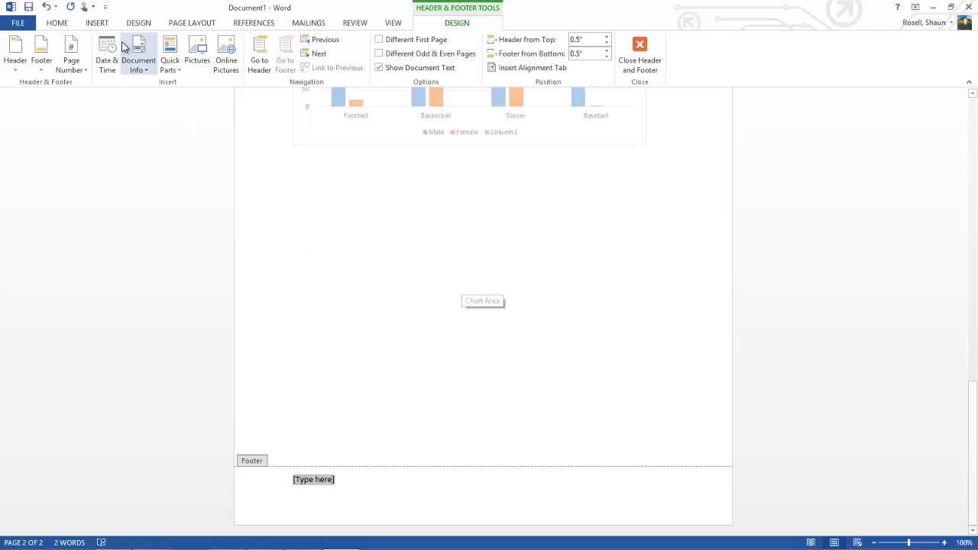
click(100, 24)
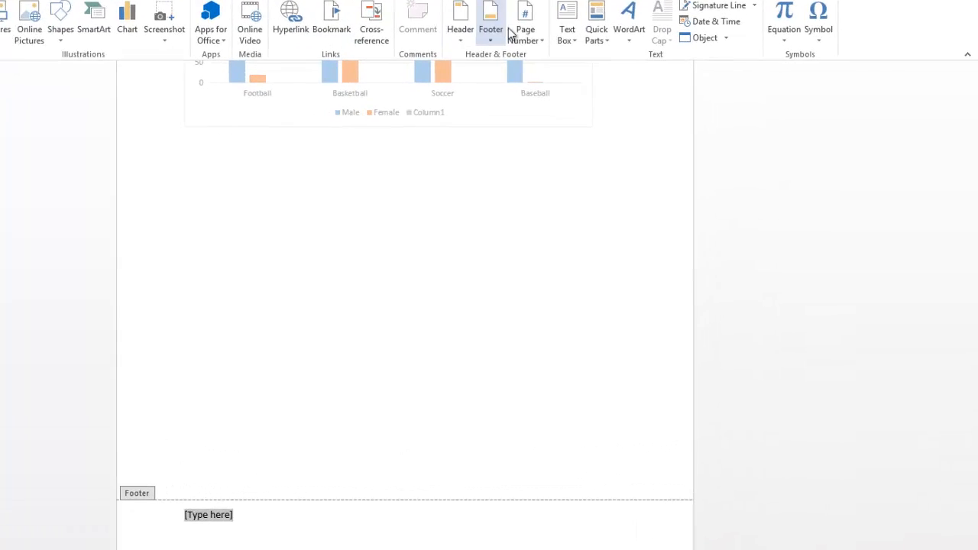
click(529, 42)
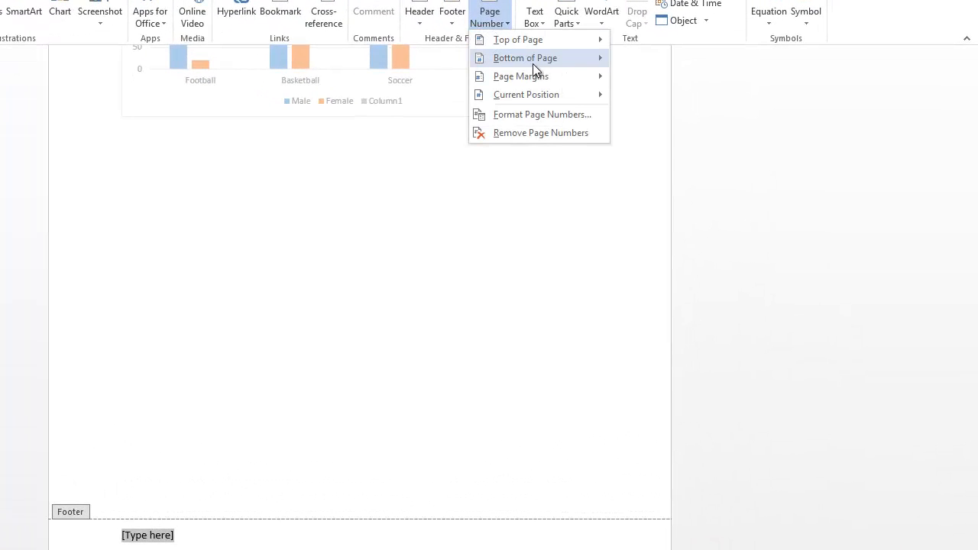
mouse_move(539, 48)
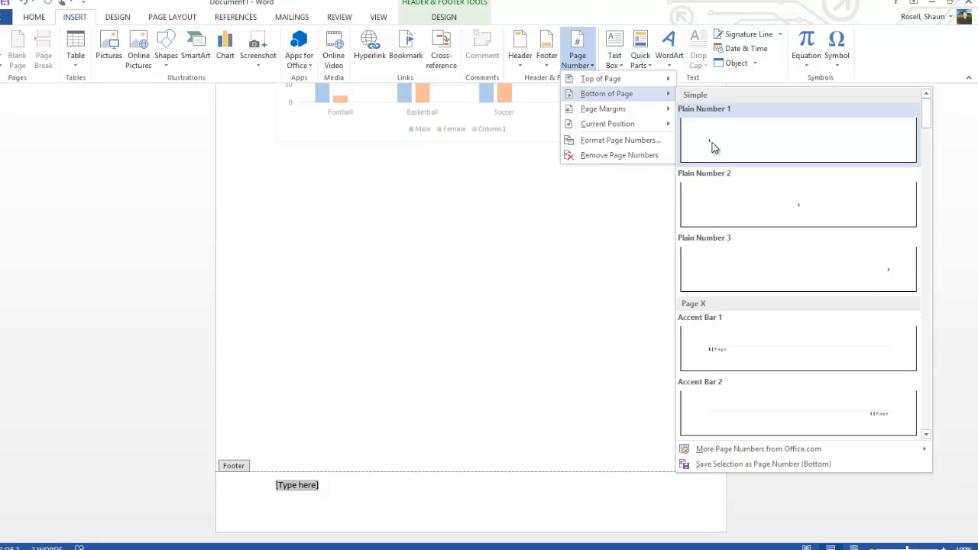
click(712, 146)
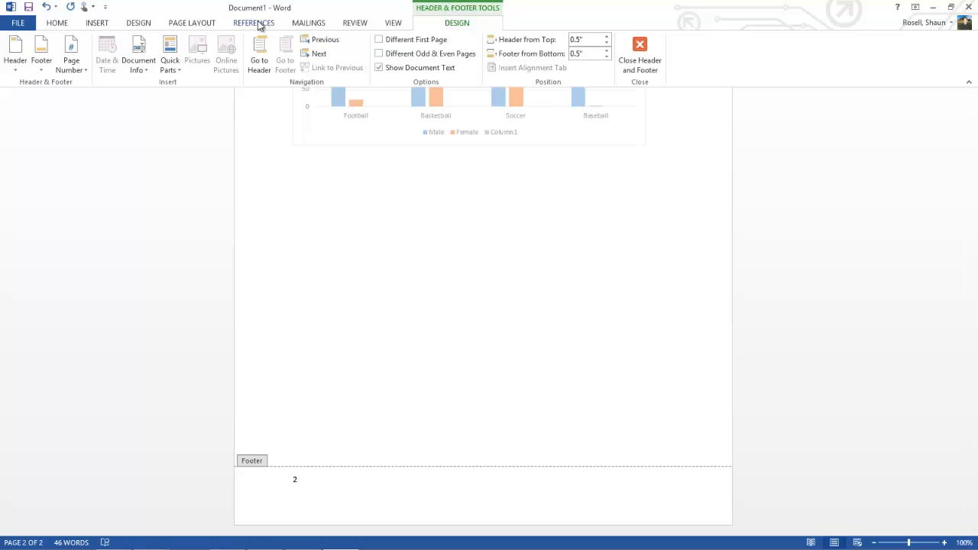
Run the spelling and grammar check on the document and dismiss its closing message.
click(353, 25)
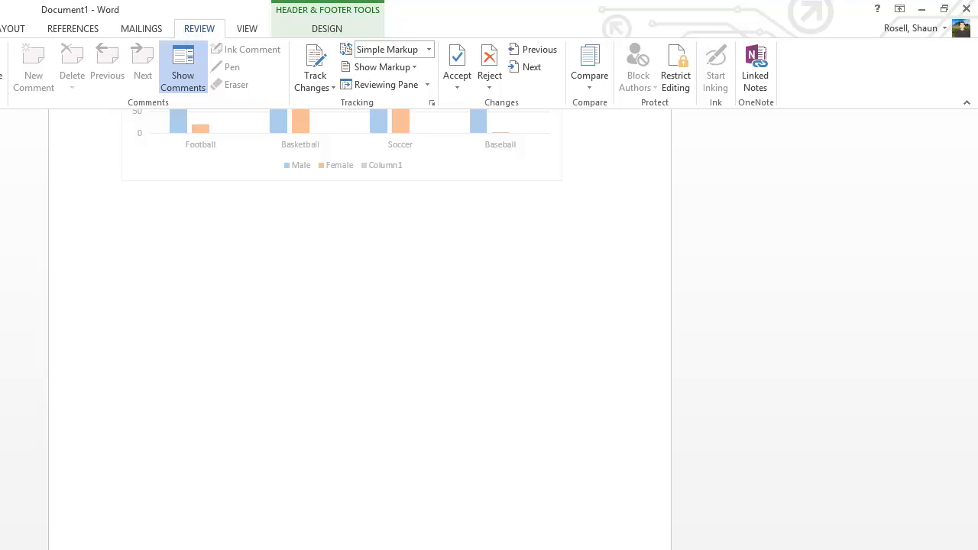
click(26, 5)
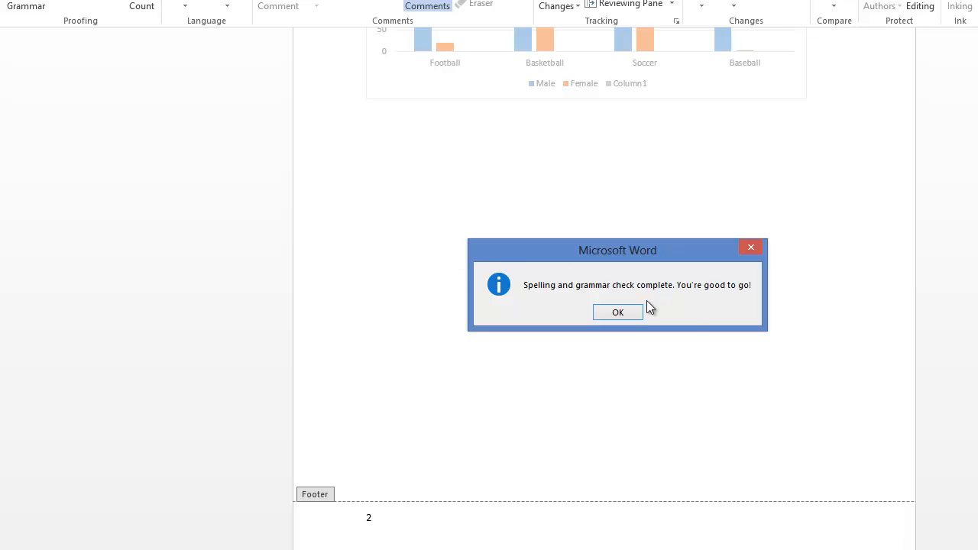
click(618, 313)
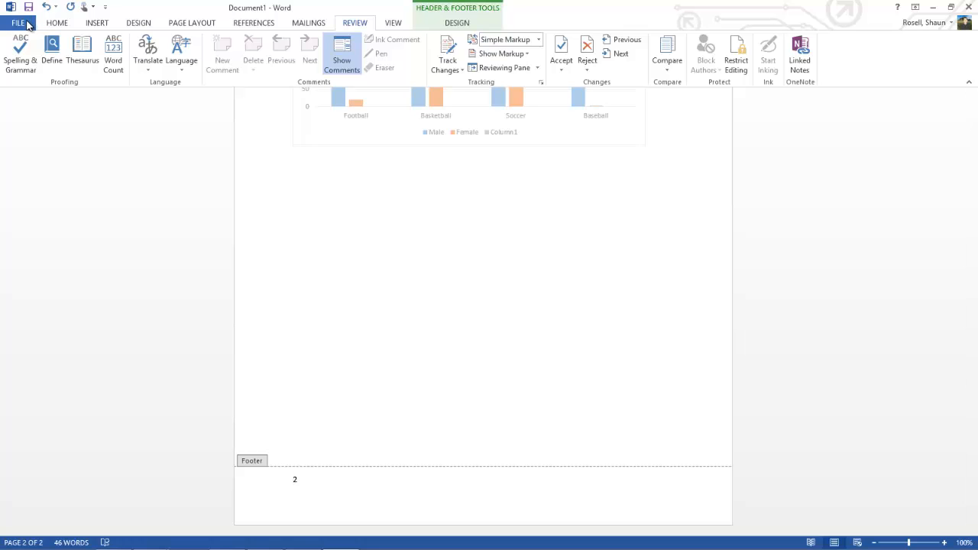
Save the document as a Word Document named Word Intro in the computer's Desktop folder.
click(27, 23)
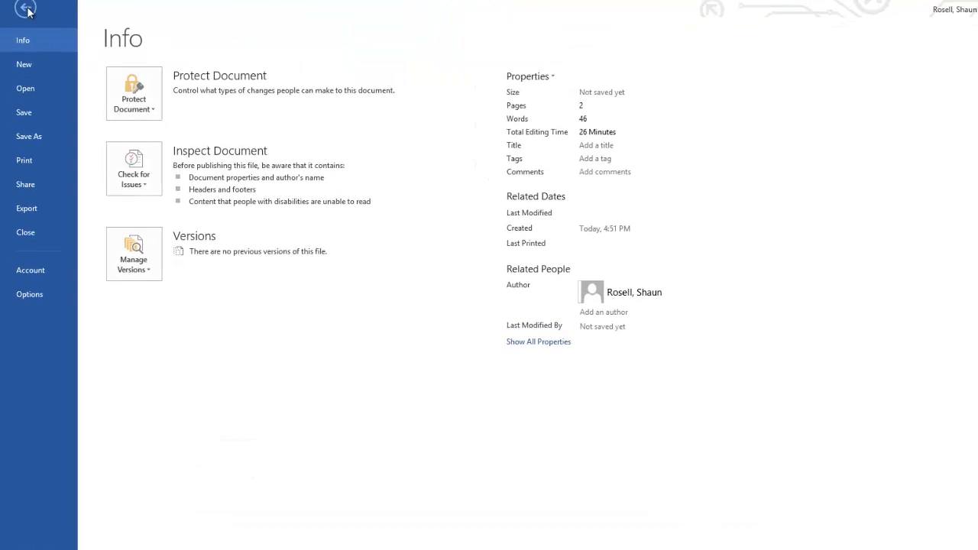
click(25, 21)
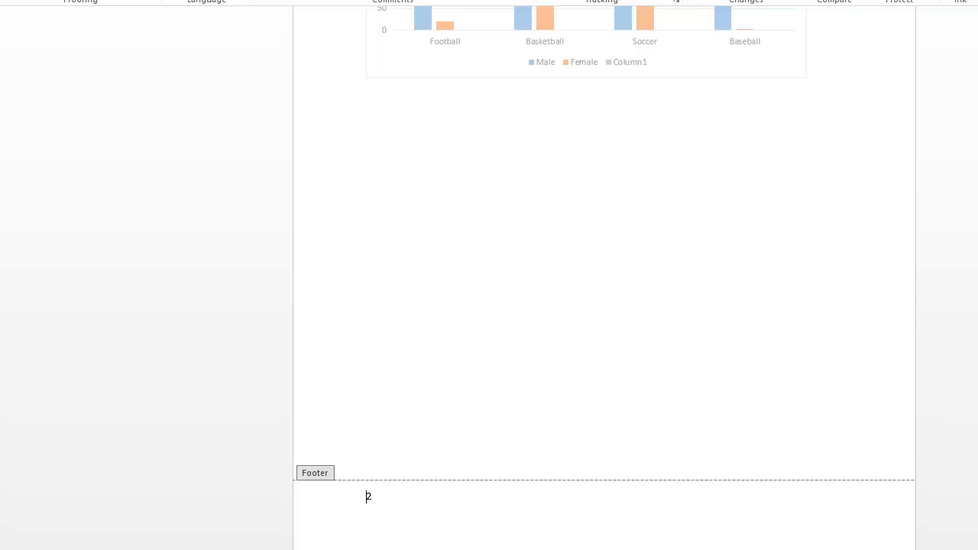
click(23, 1)
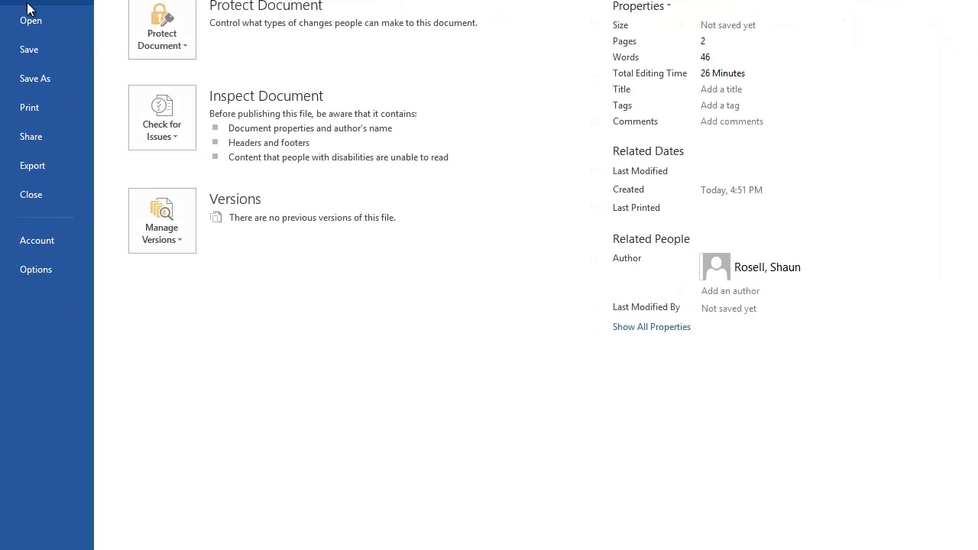
click(29, 50)
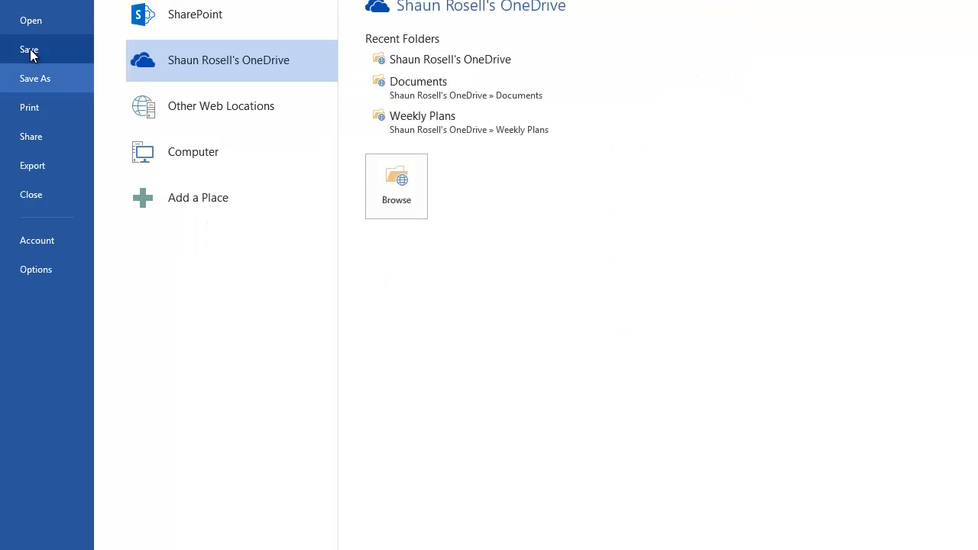
click(215, 148)
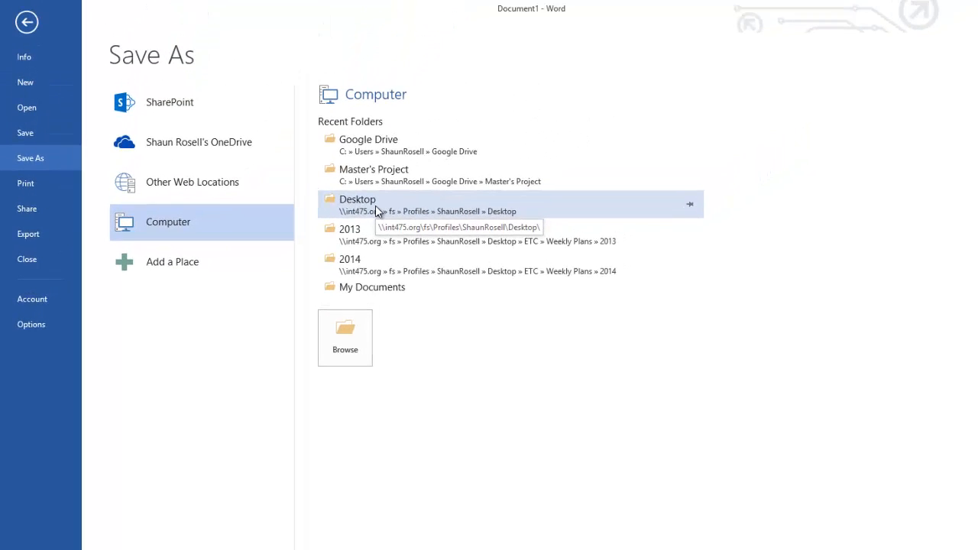
click(376, 210)
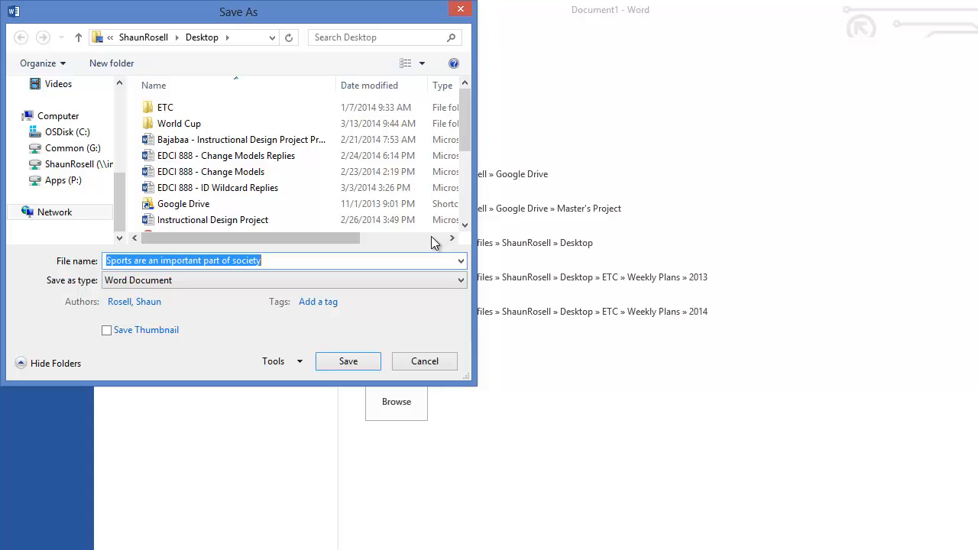
text(Word Intro)
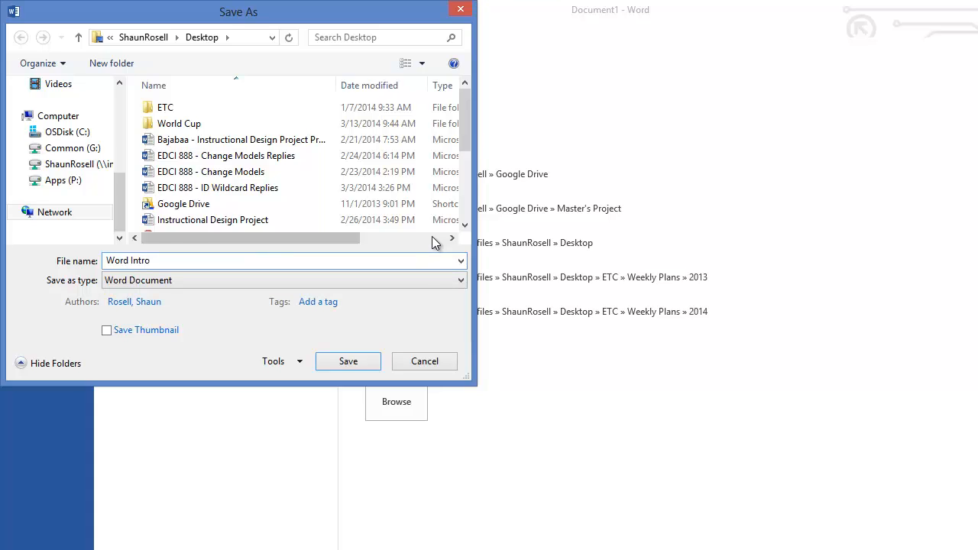
click(349, 361)
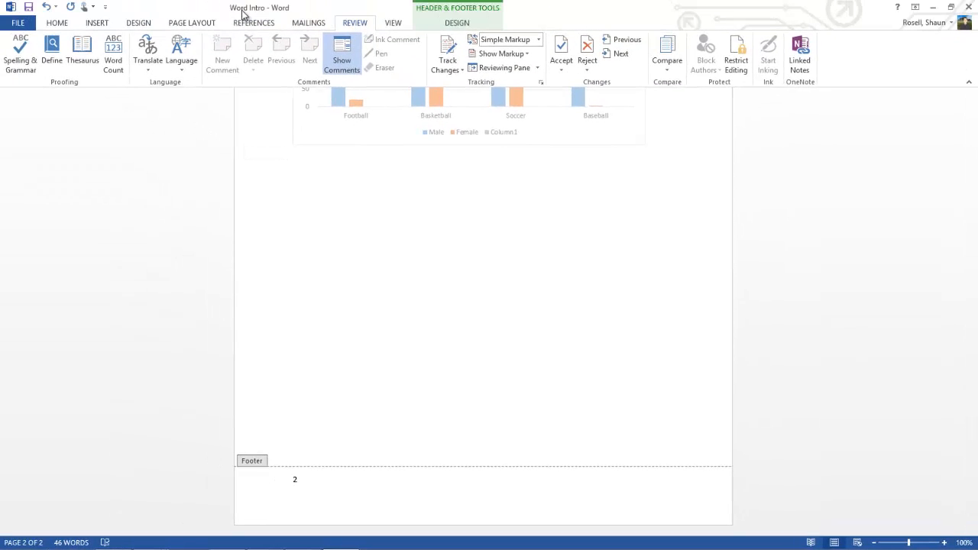
Open the print settings and preview for the document, and close the document without printing.
click(23, 23)
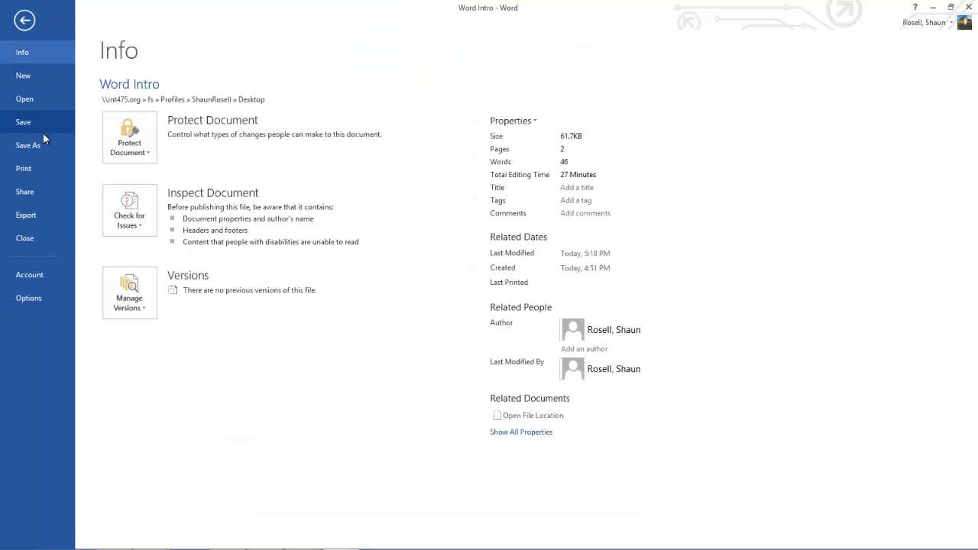
click(26, 167)
click(27, 171)
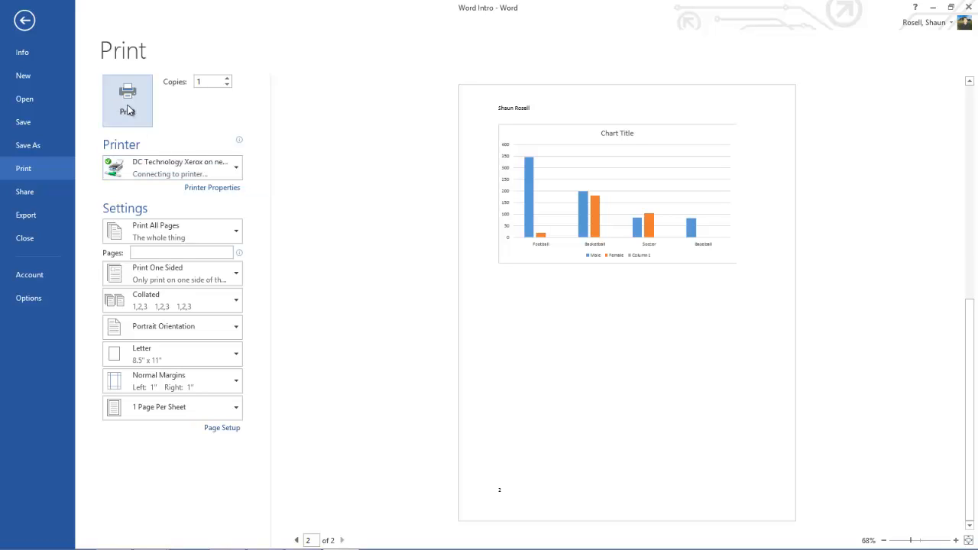
click(25, 240)
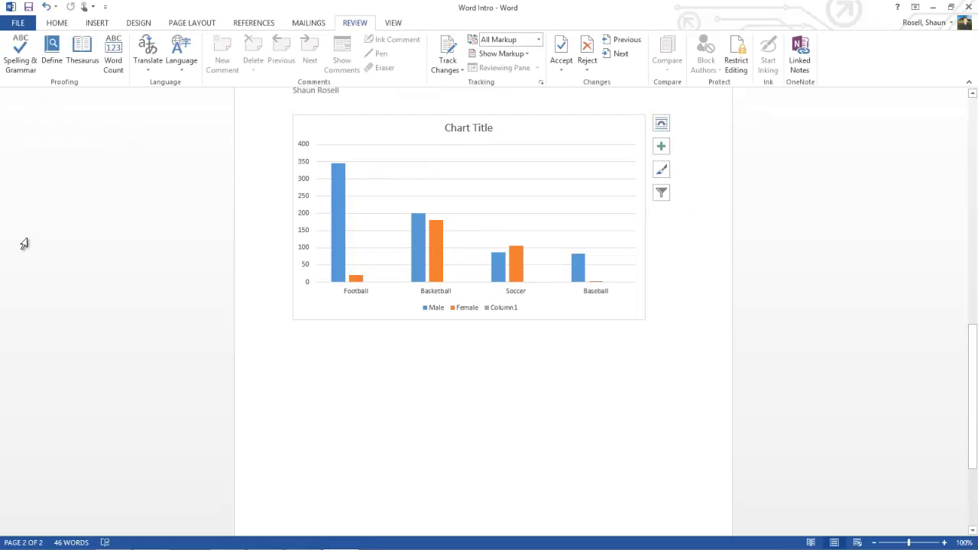